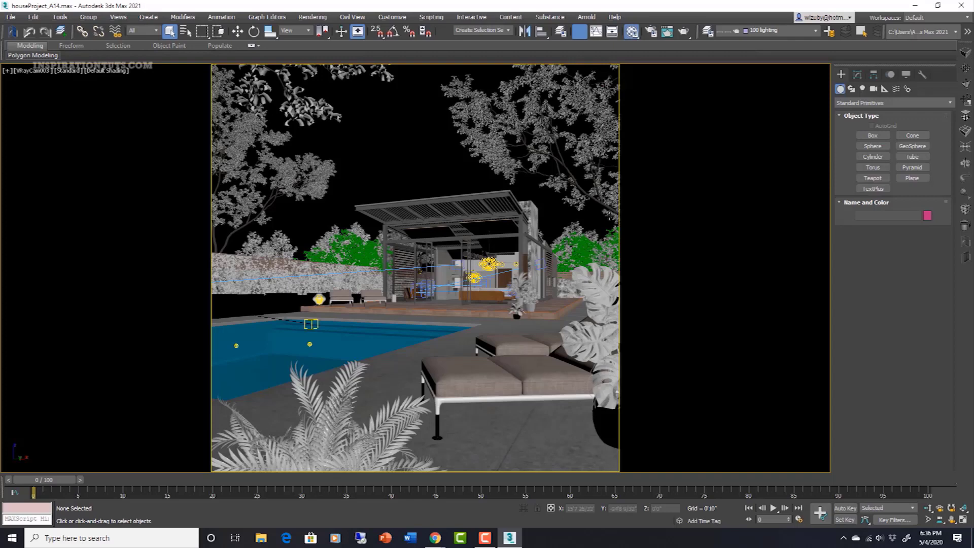
{"action": "key", "text": "m"}
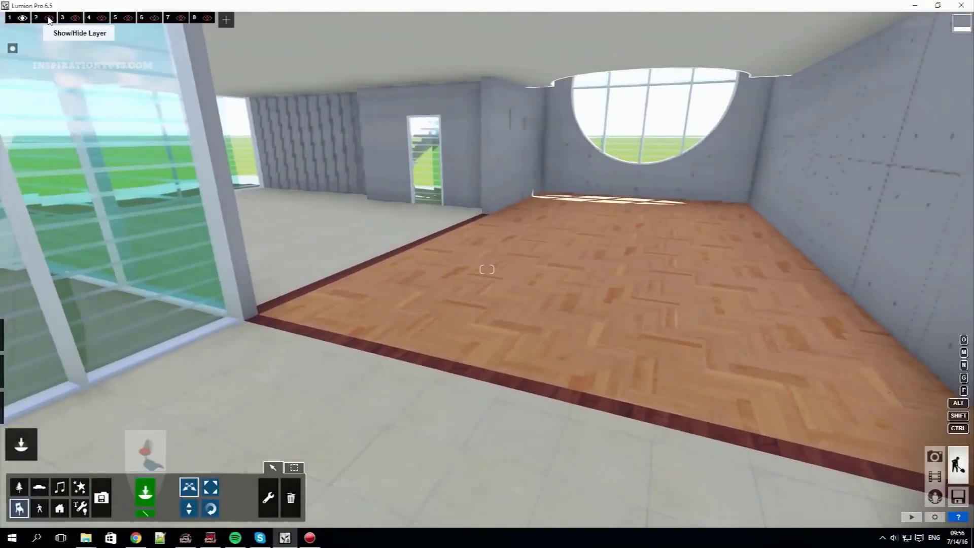
Make layers 2 through 5 visible to reveal the furniture and city buildings.
{"action": "left_click", "coordinate": [48, 19]}
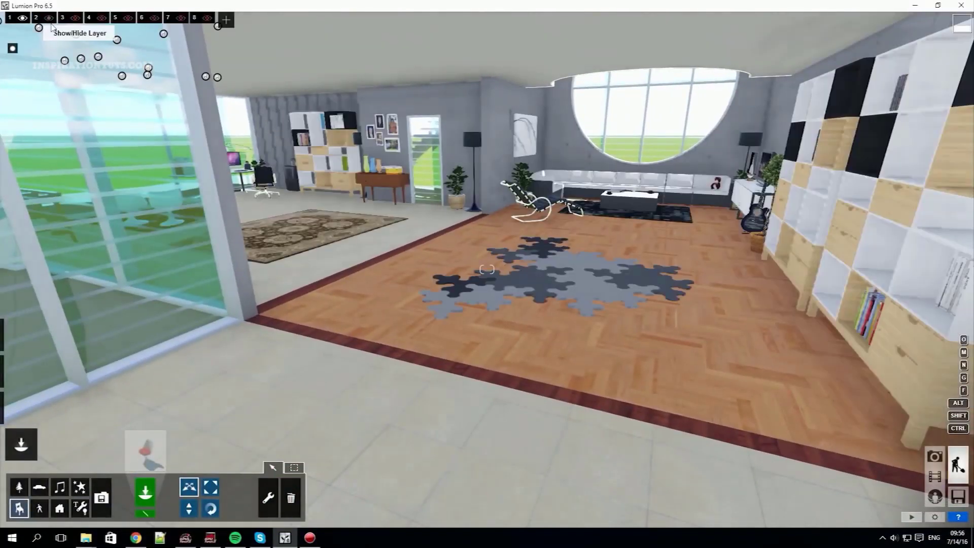
{"action": "left_click", "coordinate": [76, 18]}
{"action": "left_click", "coordinate": [102, 17]}
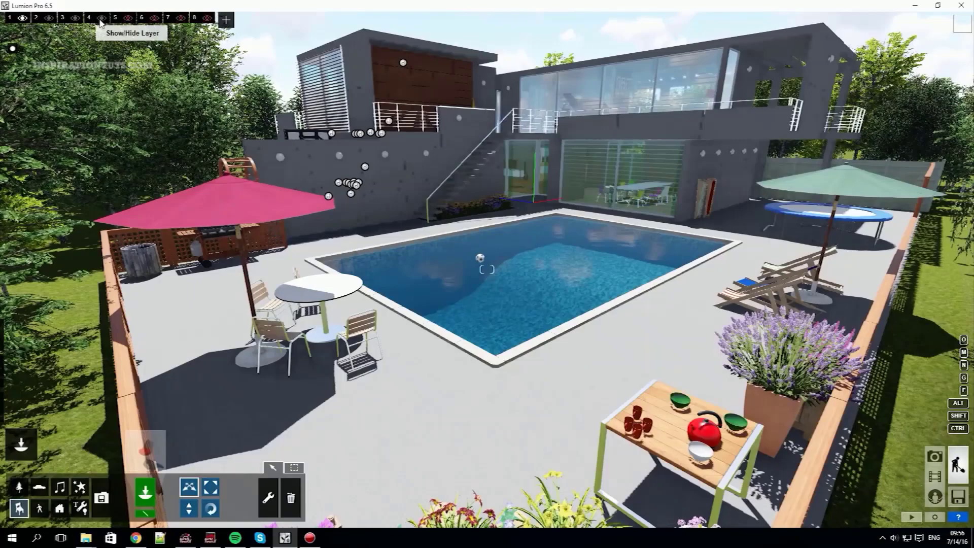
{"action": "left_click", "coordinate": [128, 18]}
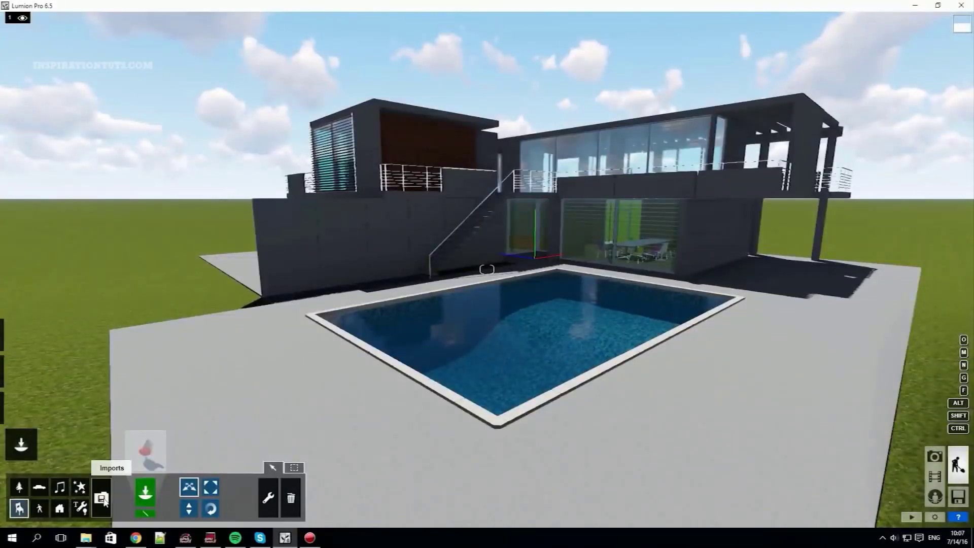
Re-import the updated house model from the Imports list.
{"action": "left_click", "coordinate": [101, 498]}
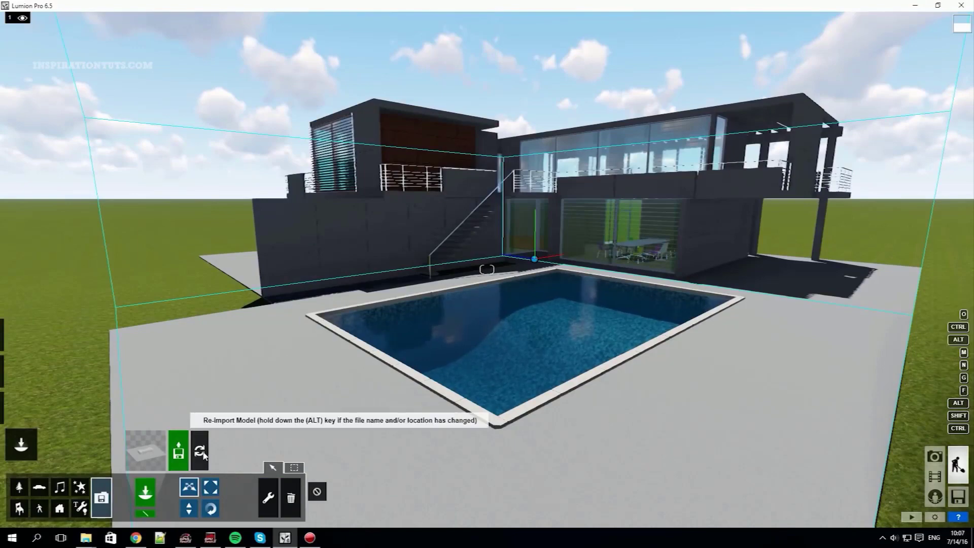
{"action": "left_click", "coordinate": [200, 451]}
{"action": "left_click", "coordinate": [403, 350]}
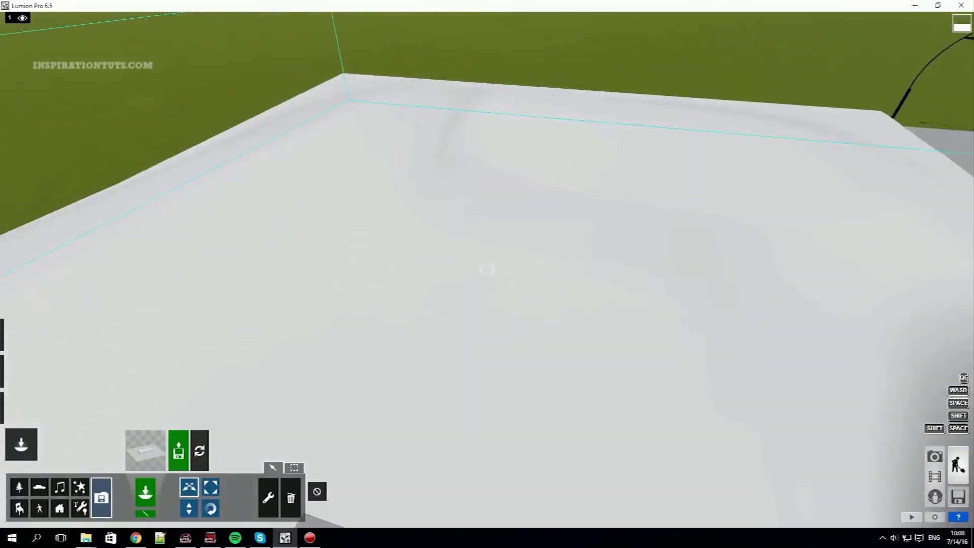
Give the ground plane the grass Landscape material in Material mode.
{"action": "mouse_move", "coordinate": [20, 442]}
{"action": "left_click", "coordinate": [22, 406]}
{"action": "left_click", "coordinate": [435, 283]}
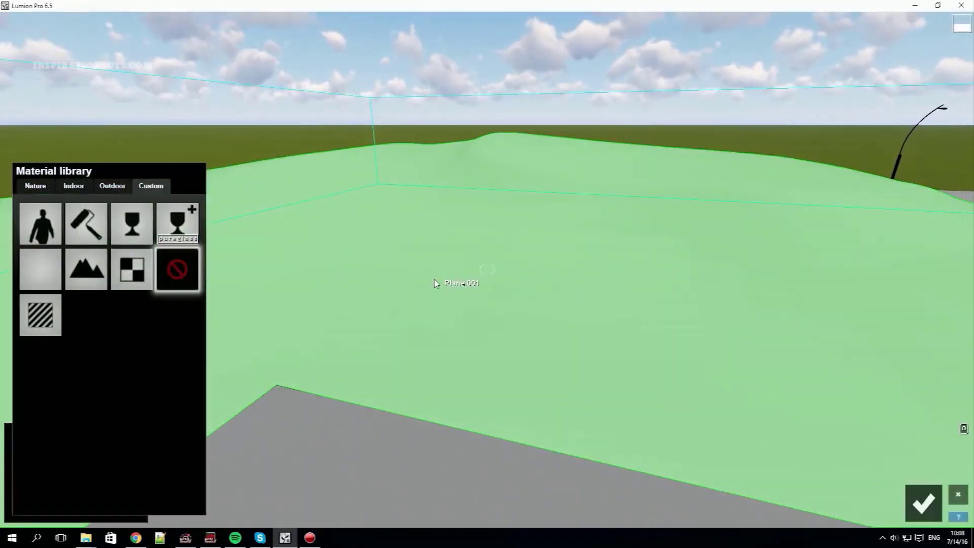
{"action": "left_click", "coordinate": [87, 264]}
{"action": "left_click", "coordinate": [924, 500]}
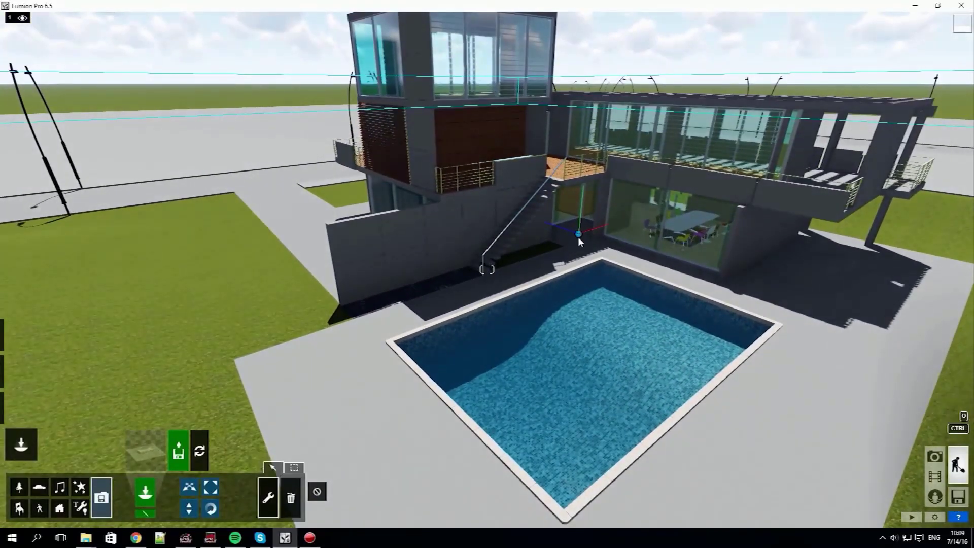
{"action": "left_click", "coordinate": [578, 235]}
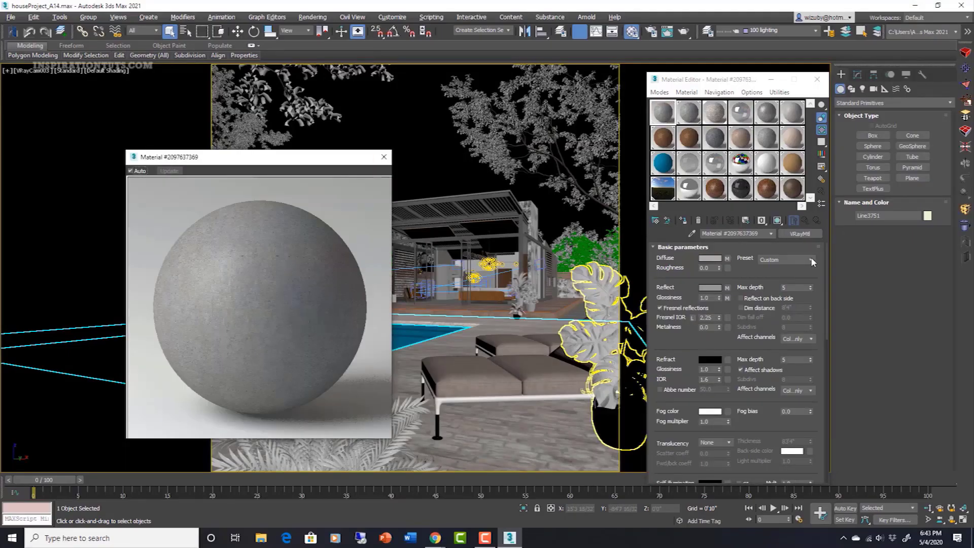
Apply a VRayMtl preset and set the pink coat's roughness to 0.7.
{"action": "left_click", "coordinate": [811, 256]}
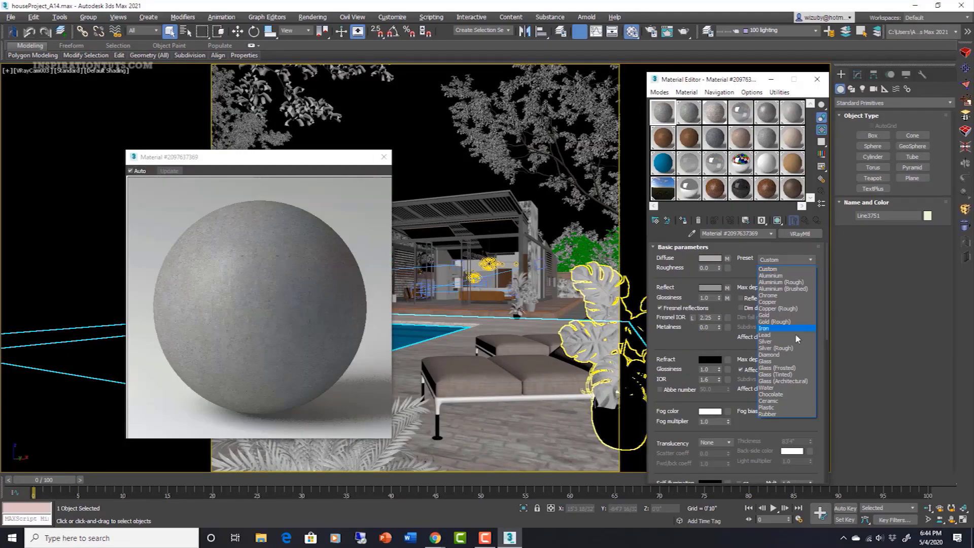
{"action": "left_click", "coordinate": [791, 348]}
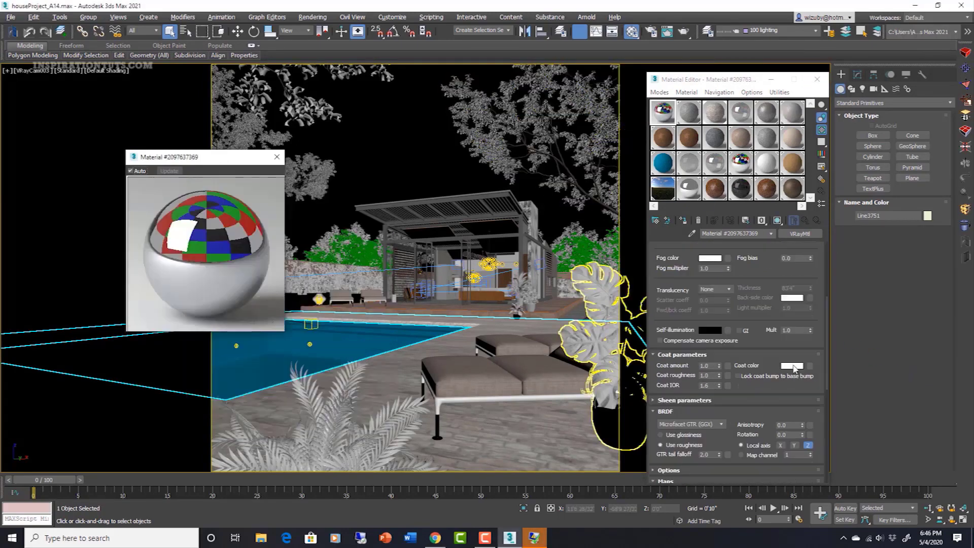
{"action": "type", "text": "0.5"}
{"action": "key", "text": "Return"}
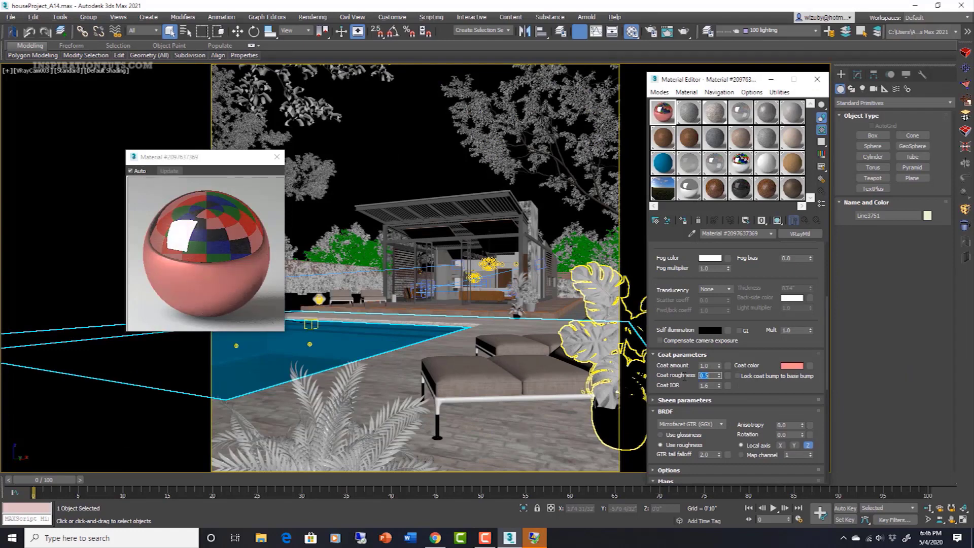
{"action": "key", "text": "Return"}
{"action": "left_click_drag", "start_coordinate": [203, 157], "coordinate": [300, 228]}
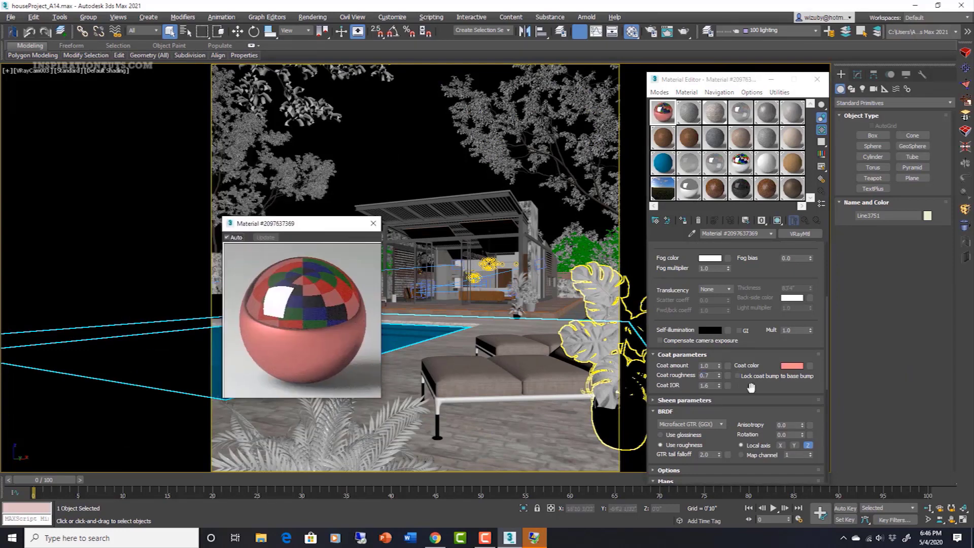
{"action": "left_click_drag", "start_coordinate": [751, 388], "coordinate": [745, 324]}
Browse the photo effect categories and add the pencil Sketch effect to the pool photo.
{"action": "left_click_drag", "start_coordinate": [783, 325], "coordinate": [782, 301]}
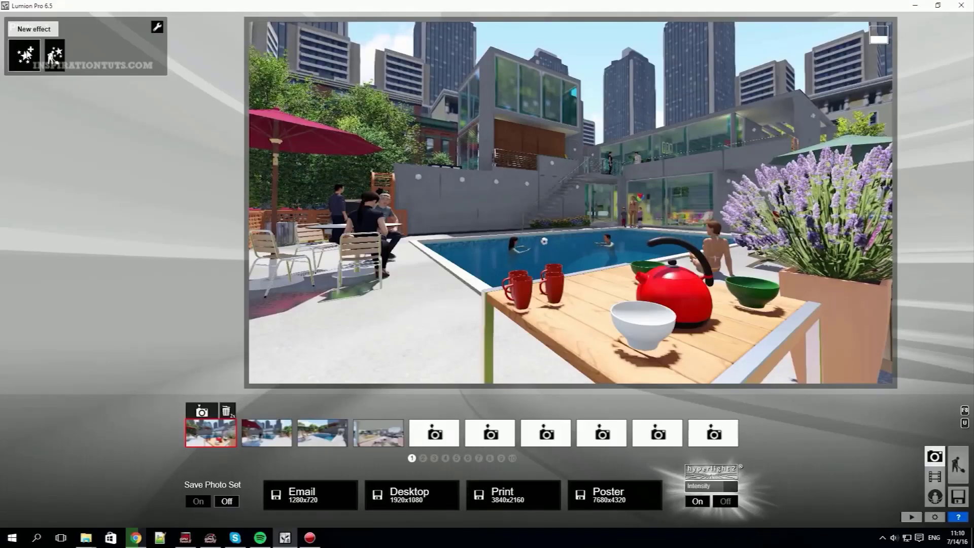
{"action": "left_click", "coordinate": [27, 54]}
{"action": "left_click", "coordinate": [305, 94]}
{"action": "left_click", "coordinate": [344, 96]}
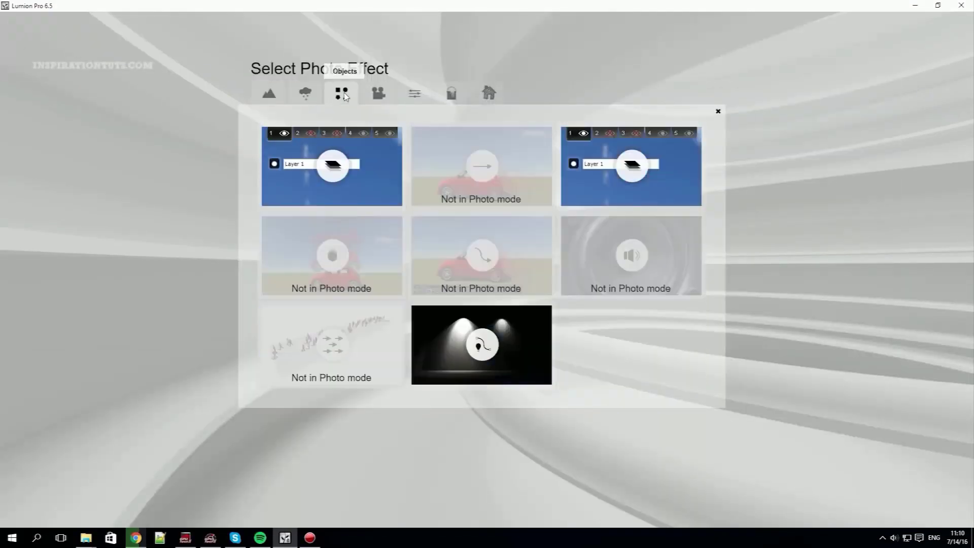
{"action": "left_click", "coordinate": [378, 94]}
{"action": "left_click", "coordinate": [415, 94]}
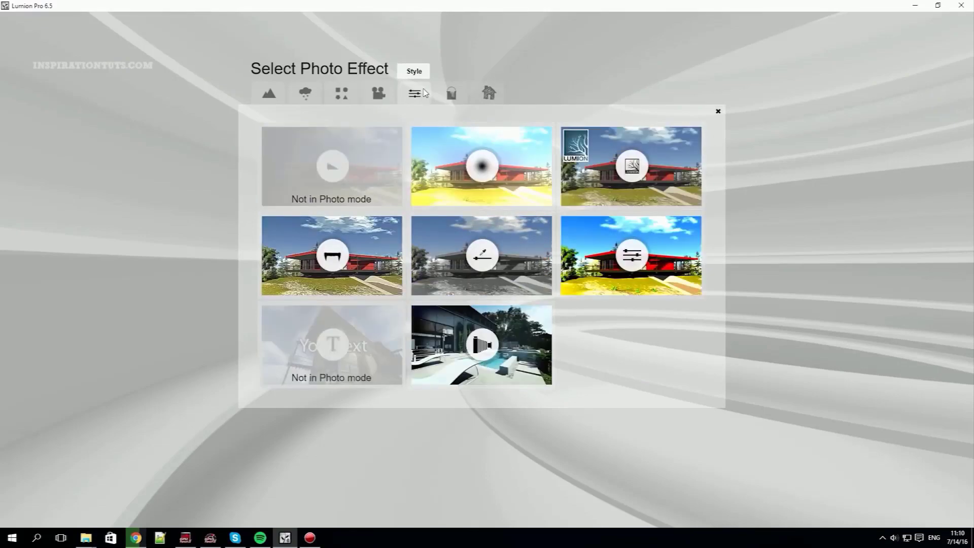
{"action": "left_click", "coordinate": [452, 95]}
{"action": "left_click", "coordinate": [489, 97]}
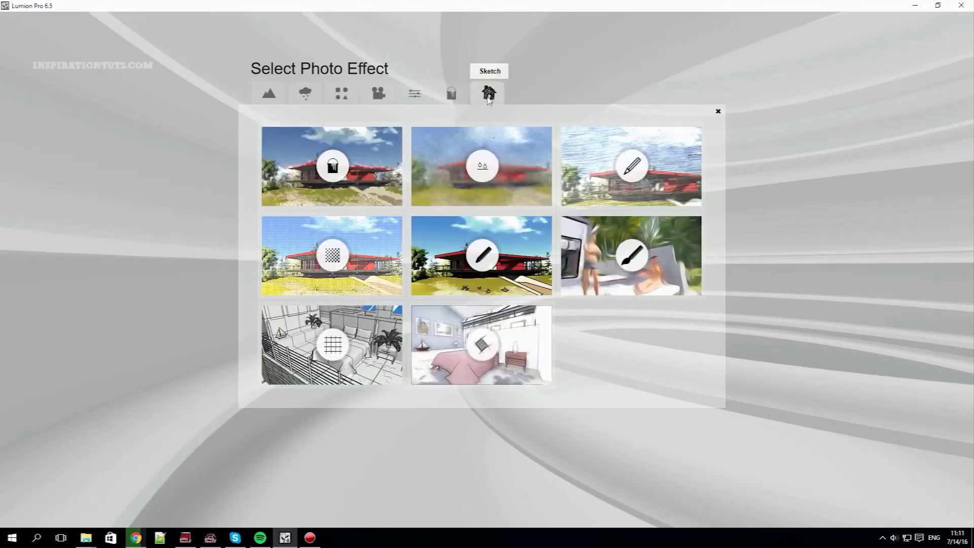
{"action": "left_click", "coordinate": [649, 171]}
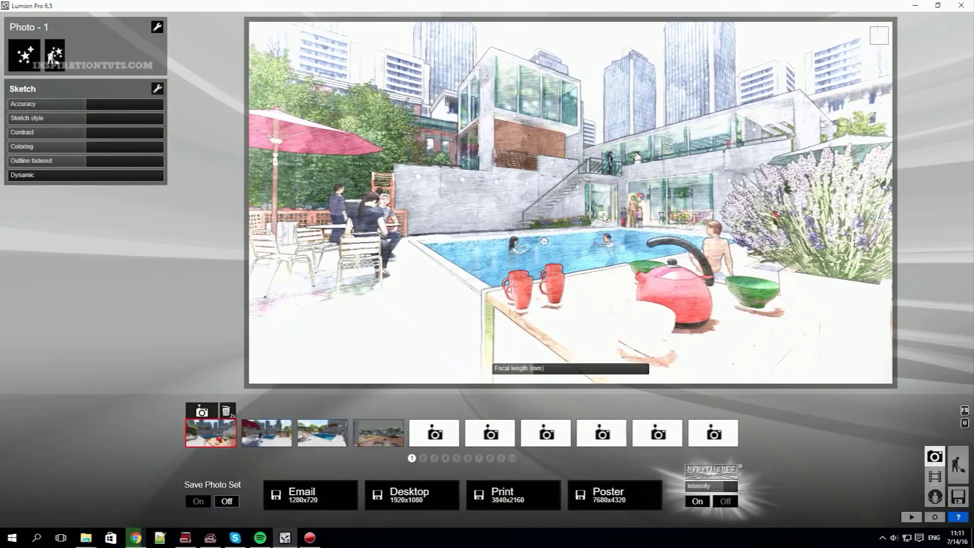
Tune the sketch style, contrast, colouring, outline fadeout and dynamic amount sliders.
{"action": "left_click_drag", "start_coordinate": [65, 118], "coordinate": [82, 118]}
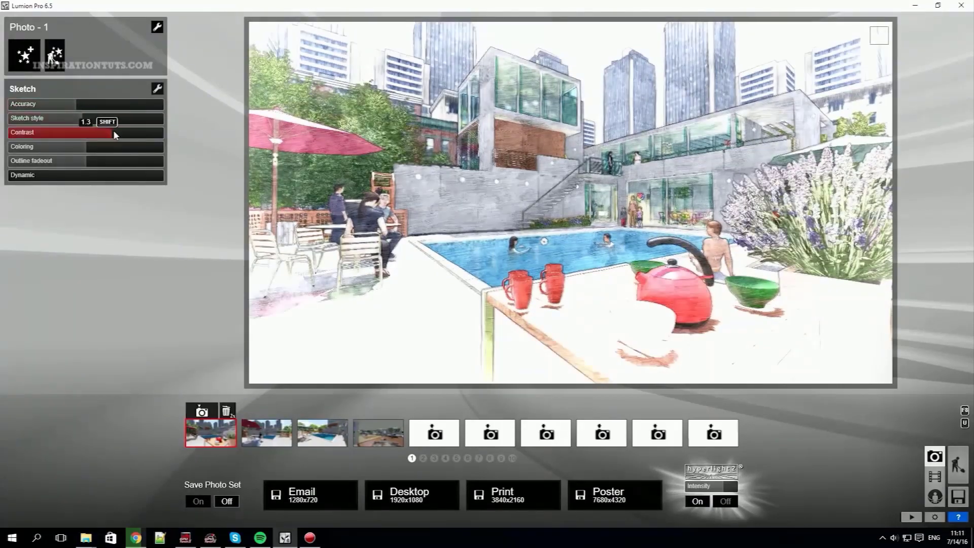
{"action": "left_click", "coordinate": [117, 132]}
{"action": "left_click", "coordinate": [146, 146]}
{"action": "left_click", "coordinate": [51, 161]}
{"action": "left_click", "coordinate": [144, 161]}
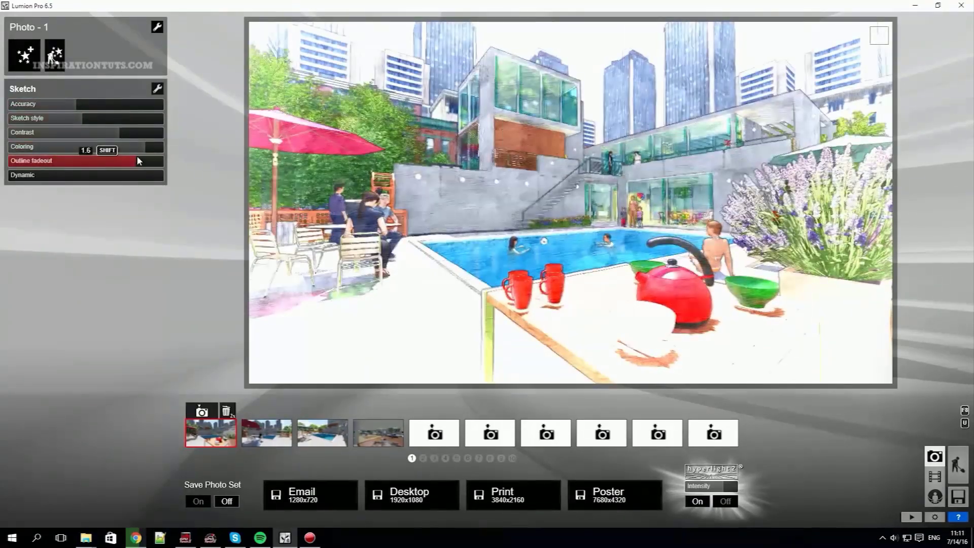
{"action": "left_click", "coordinate": [65, 175]}
{"action": "left_click", "coordinate": [156, 175]}
{"action": "left_click", "coordinate": [69, 175]}
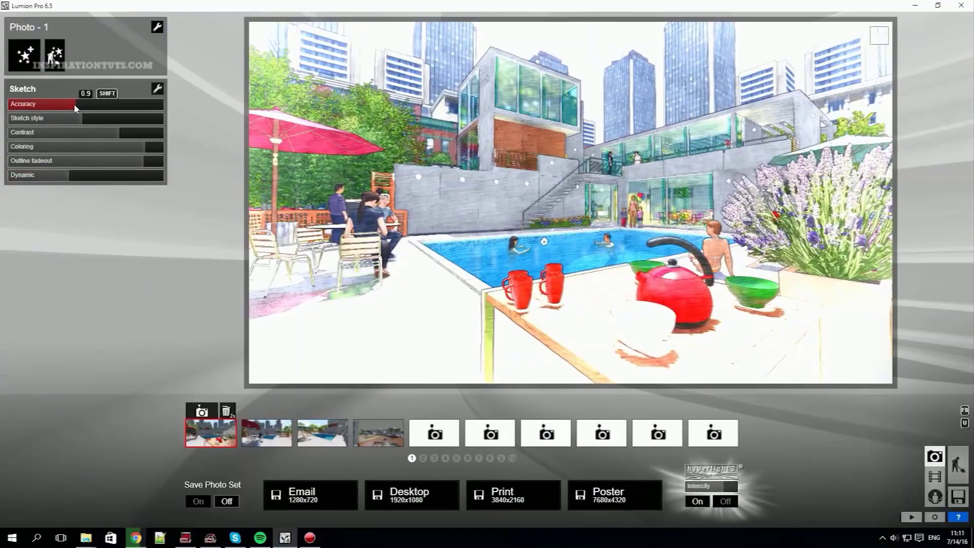
{"action": "left_click", "coordinate": [266, 433]}
{"action": "left_click", "coordinate": [25, 54]}
Add a Display Correction layer and a White Balance layer to the frame buffer.
{"action": "left_click", "coordinate": [333, 163]}
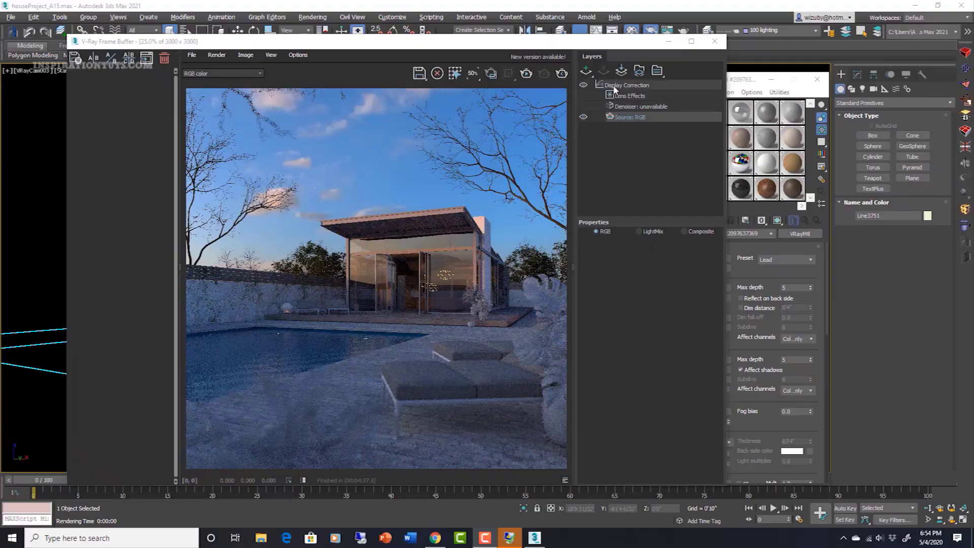
{"action": "left_click", "coordinate": [586, 71]}
{"action": "left_click", "coordinate": [609, 141]}
{"action": "left_click", "coordinate": [586, 71]}
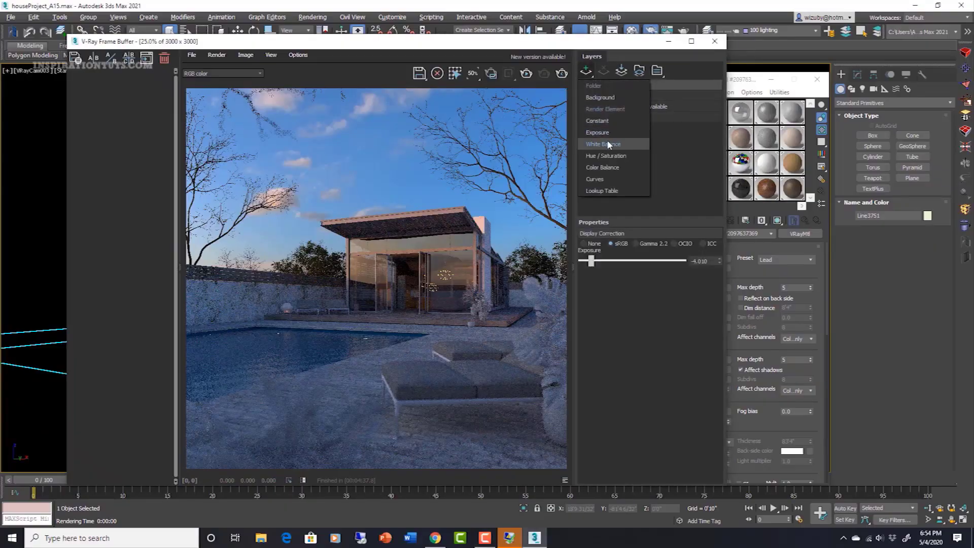
{"action": "left_click", "coordinate": [611, 192]}
Set white balance temperature 8691.589, opacity 1.0, Overwrite blend, then review Denoiser and Source layers.
{"action": "left_click", "coordinate": [667, 287]}
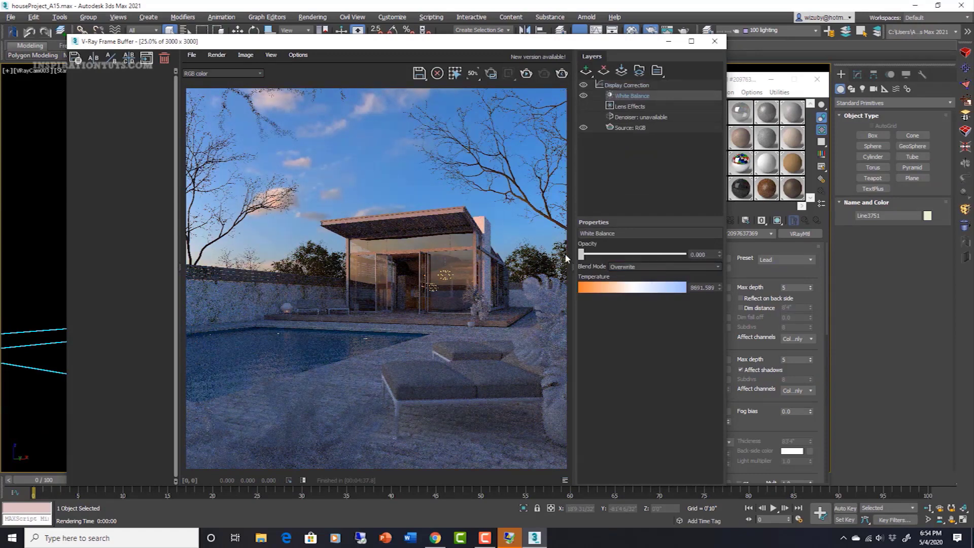
{"action": "left_click_drag", "start_coordinate": [581, 255], "coordinate": [683, 254]}
{"action": "left_click", "coordinate": [717, 267]}
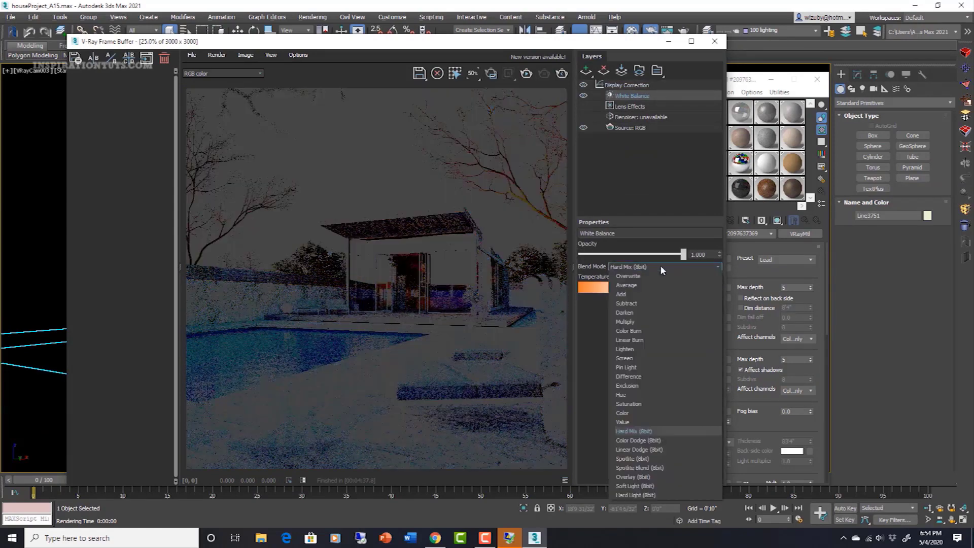
{"action": "left_click", "coordinate": [682, 265]}
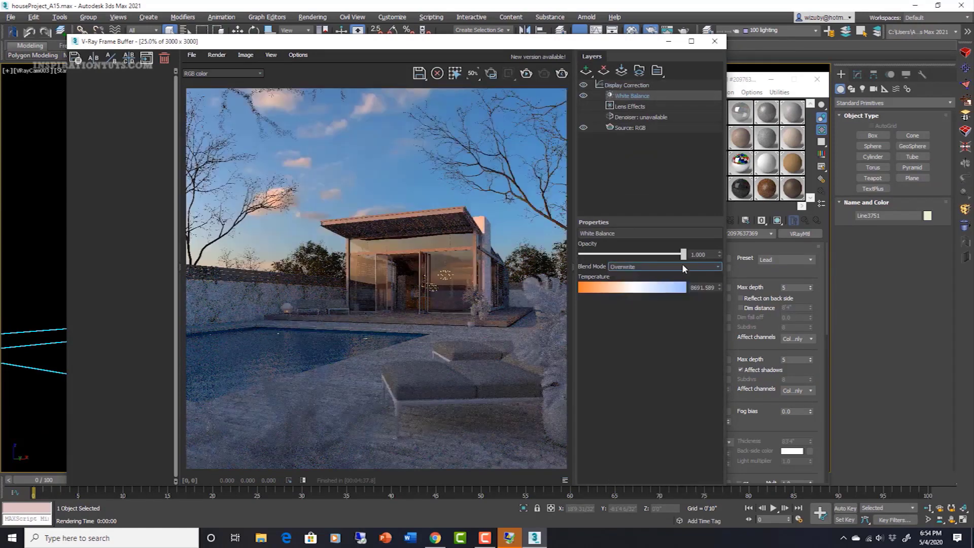
{"action": "left_click", "coordinate": [627, 118]}
{"action": "left_click", "coordinate": [627, 130]}
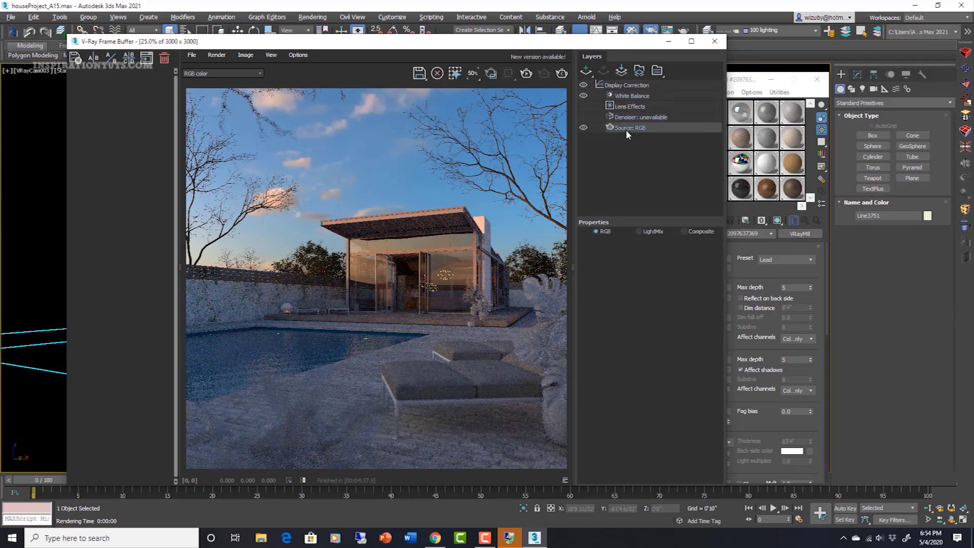
Switch Source to LightMix and set VRayLight001 0.5, lampBulb 300, chandyBulbs017 30, pendantBulb001 60.
{"action": "left_click", "coordinate": [639, 232]}
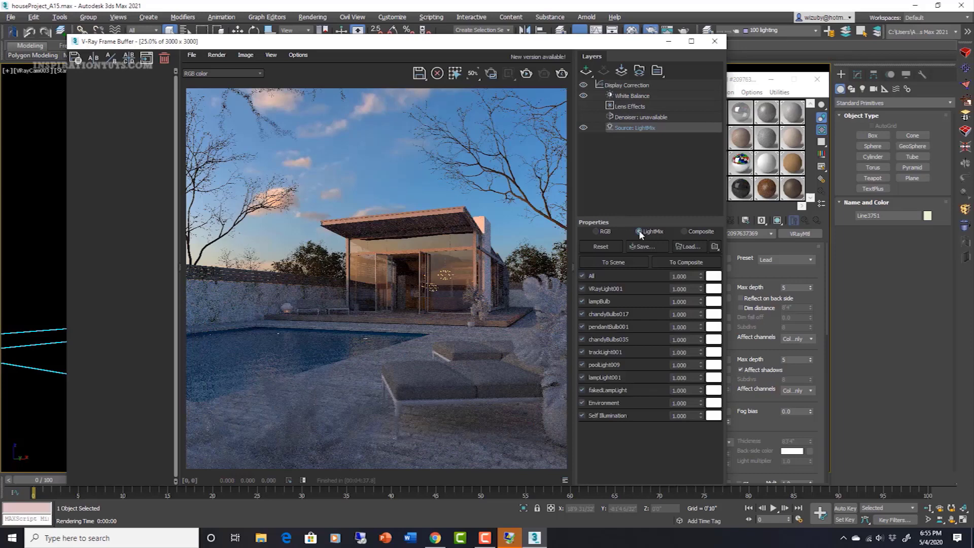
{"action": "left_click", "coordinate": [582, 275]}
{"action": "left_click", "coordinate": [582, 275]}
{"action": "left_click", "coordinate": [582, 288]}
{"action": "left_click", "coordinate": [582, 288]}
{"action": "double_click", "coordinate": [679, 289]}
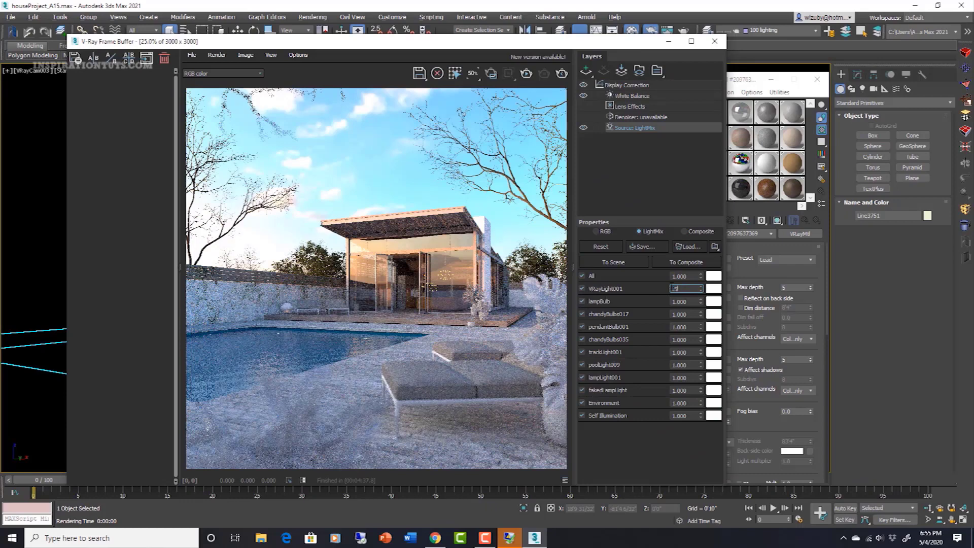
{"action": "key", "text": "Tab"}
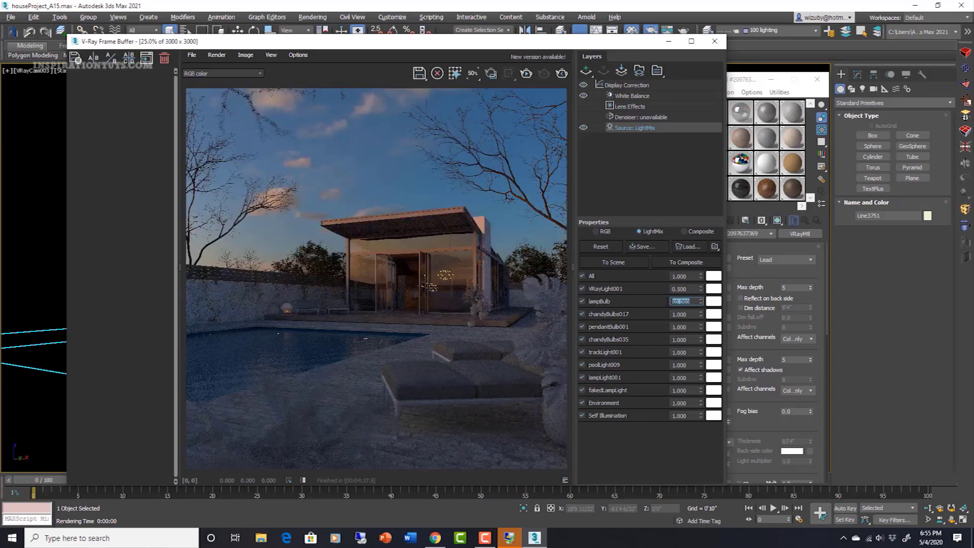
{"action": "type", "text": "300"}
{"action": "key", "text": "Tab"}
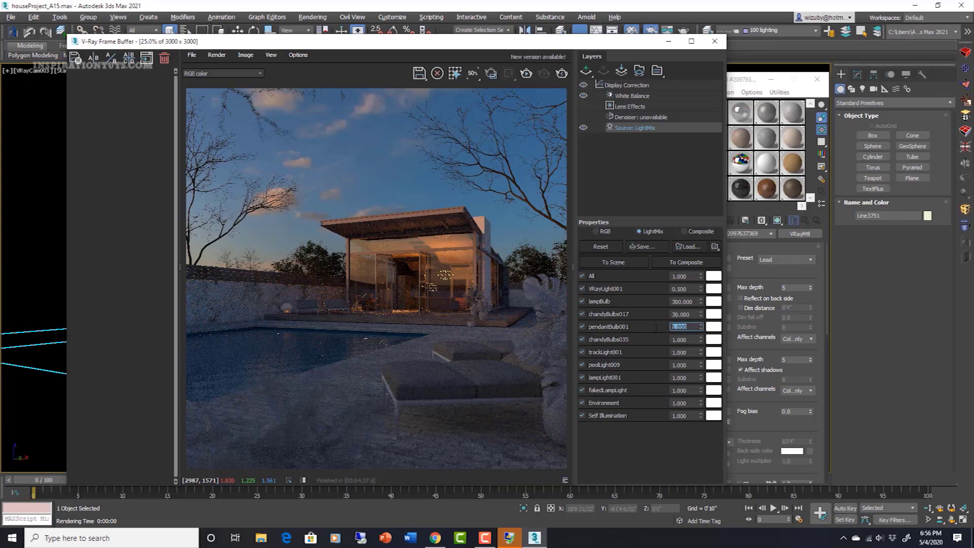
{"action": "type", "text": "60"}
{"action": "key", "text": "Return"}
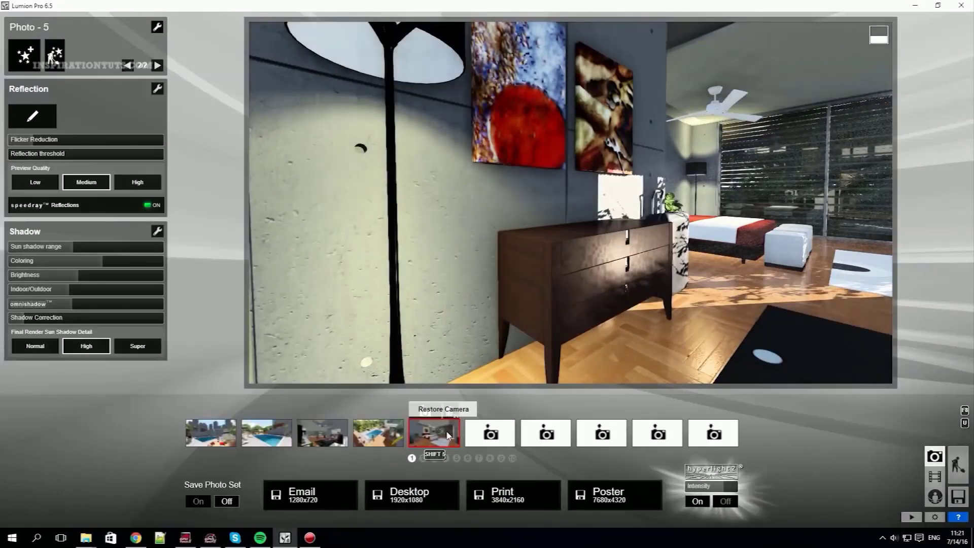
Load the fifth photo's bedroom view and page to the second effects page.
{"action": "left_click", "coordinate": [434, 433]}
{"action": "left_click", "coordinate": [128, 66]}
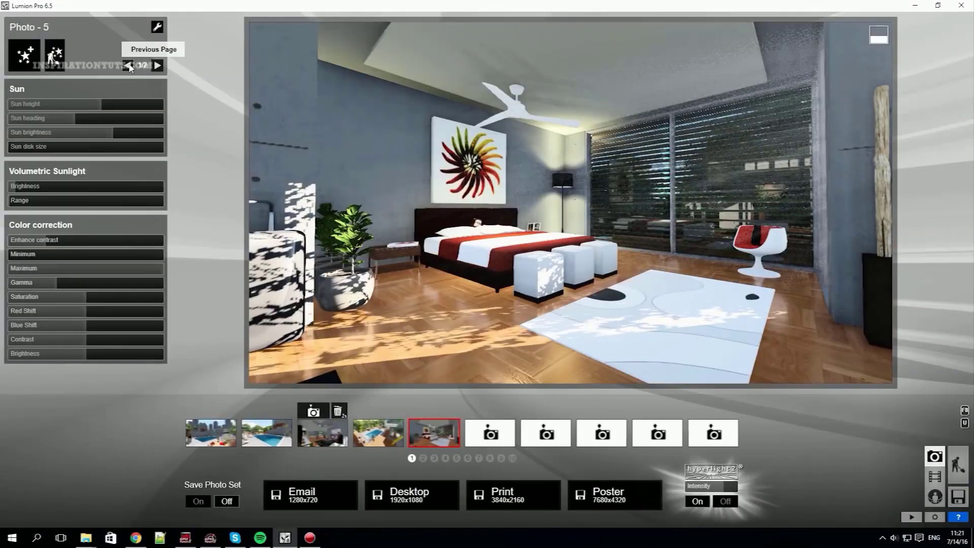
{"action": "left_click", "coordinate": [128, 66]}
{"action": "left_click", "coordinate": [157, 27]}
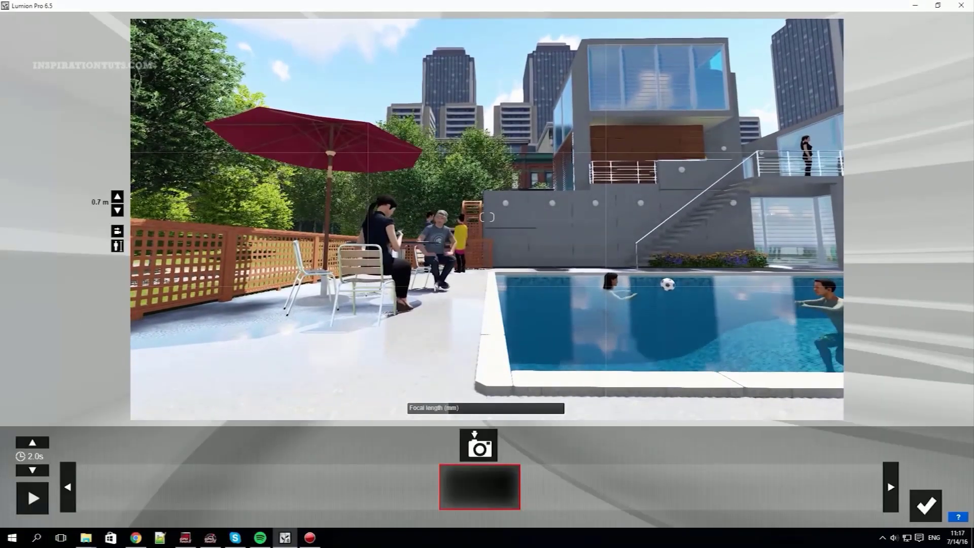
Capture three pool camera views as keyframes and preview the clip's camera move.
{"action": "left_click", "coordinate": [478, 446]}
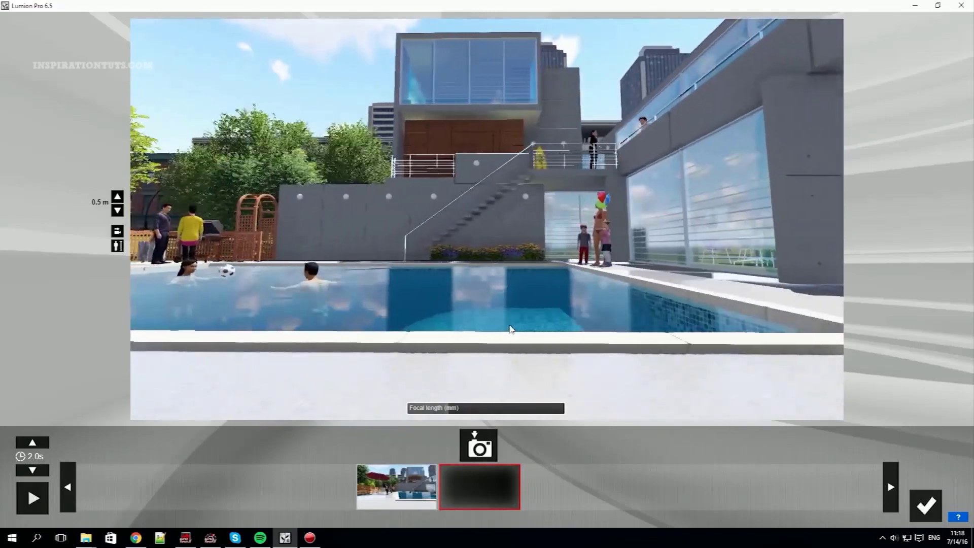
{"action": "left_click", "coordinate": [478, 445]}
{"action": "left_click", "coordinate": [479, 445]}
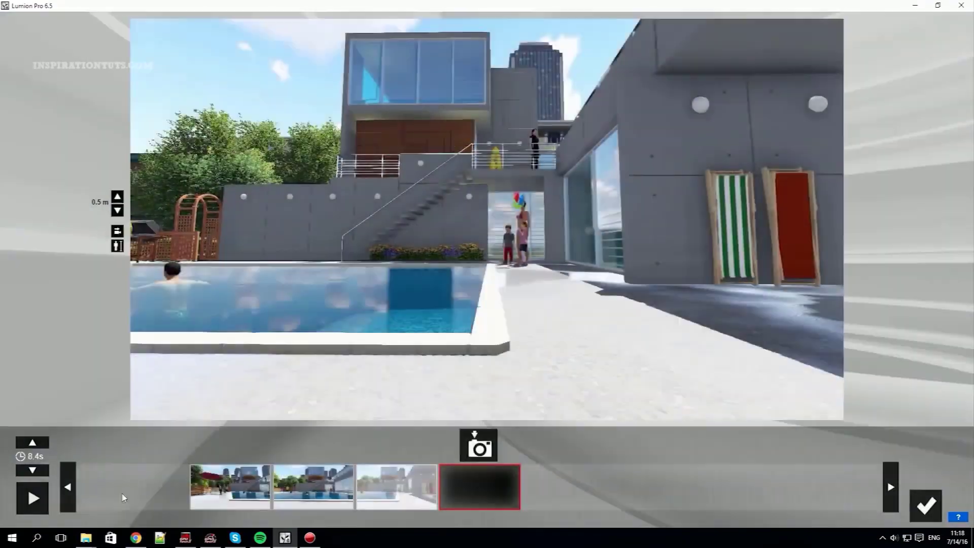
{"action": "left_click", "coordinate": [32, 498]}
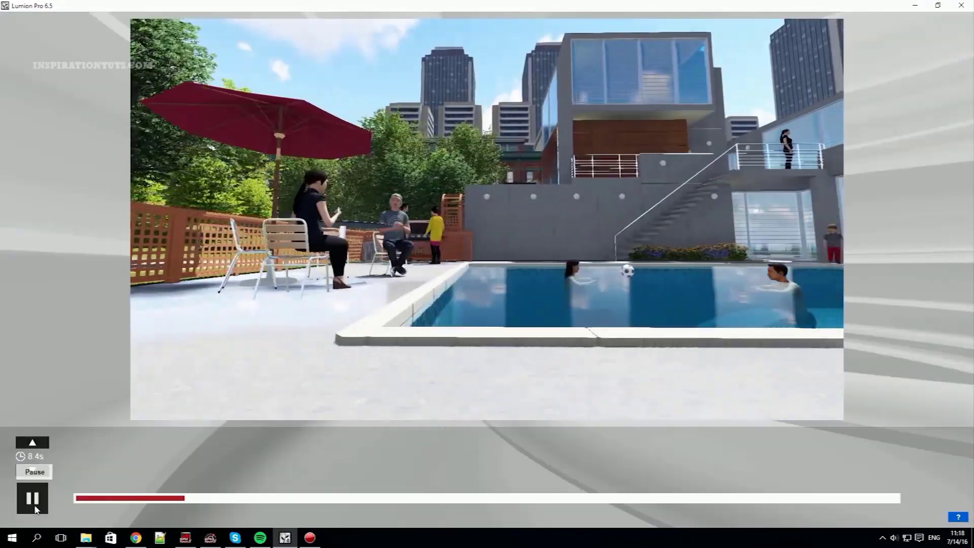
{"action": "left_click", "coordinate": [35, 507]}
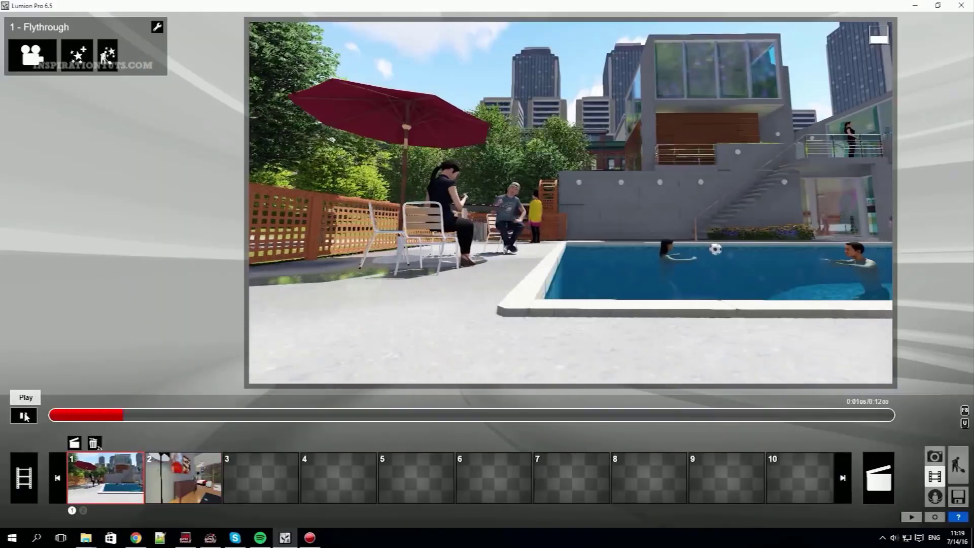
Return to the Movie overview and play the entire movie.
{"action": "left_click", "coordinate": [26, 479]}
{"action": "left_click", "coordinate": [24, 415]}
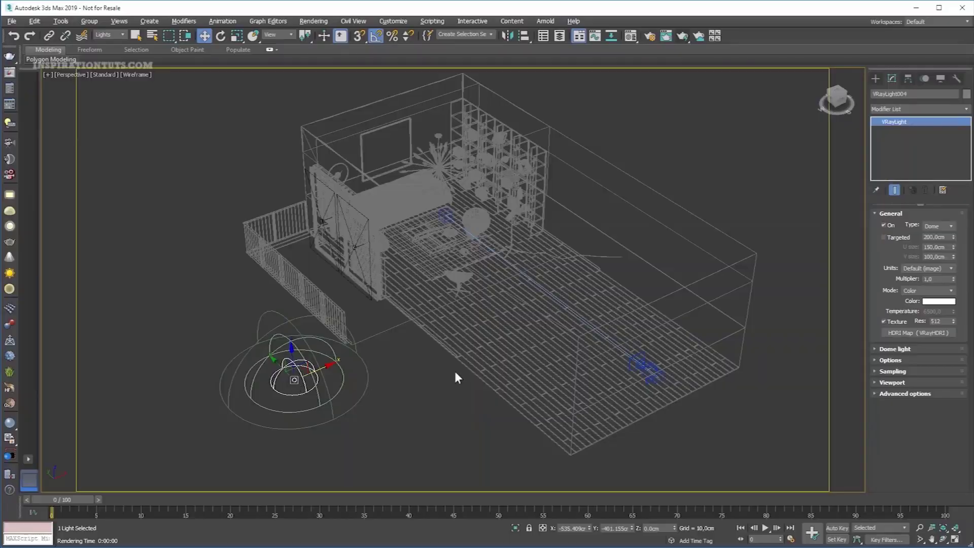
Render with auto white balance in V-Ray IPR and rotate the dome light for a new sky.
{"action": "left_click", "coordinate": [915, 348]}
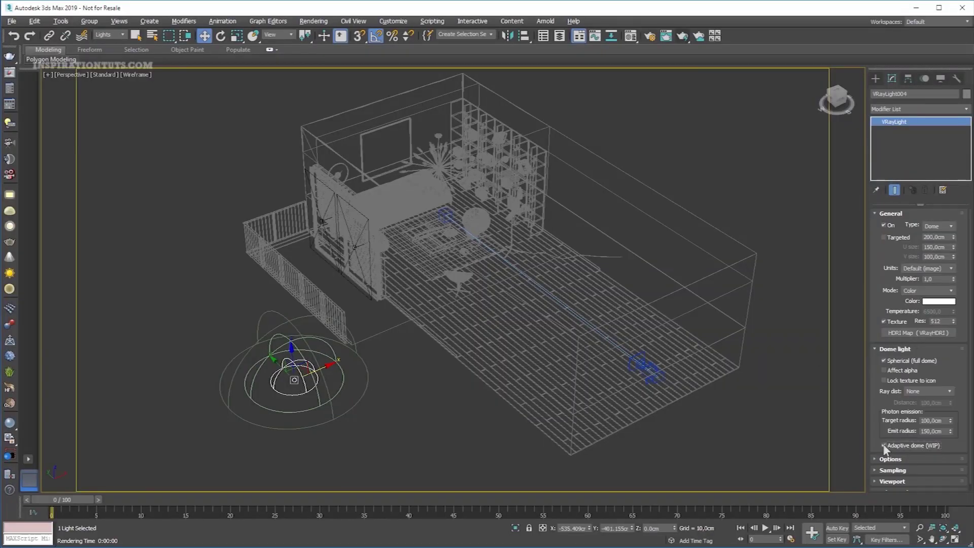
{"action": "left_click", "coordinate": [650, 36]}
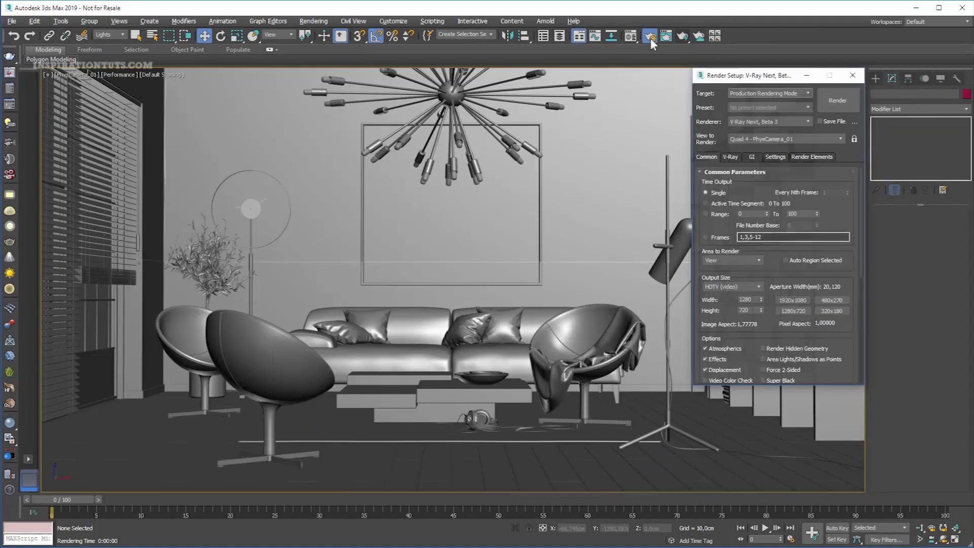
{"action": "left_click", "coordinate": [837, 101]}
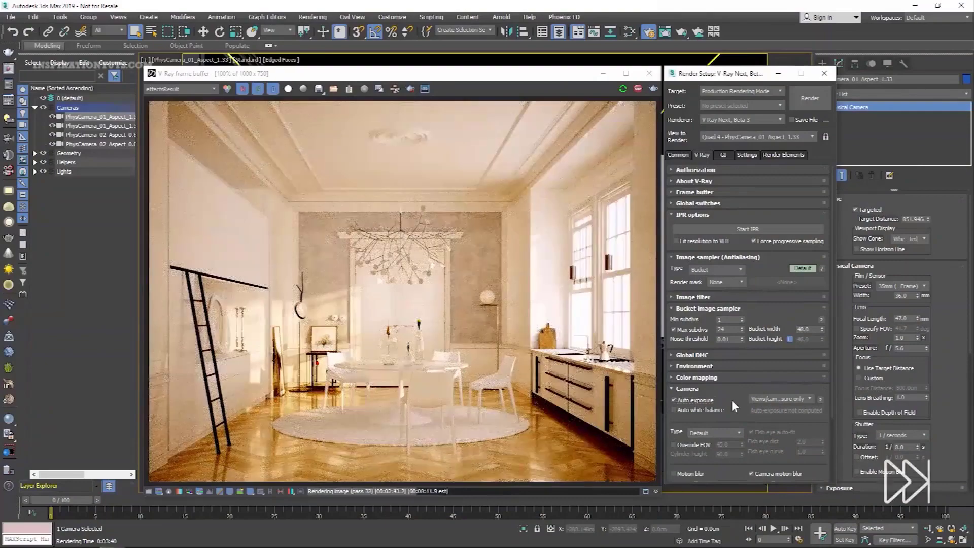
{"action": "left_click", "coordinate": [674, 409]}
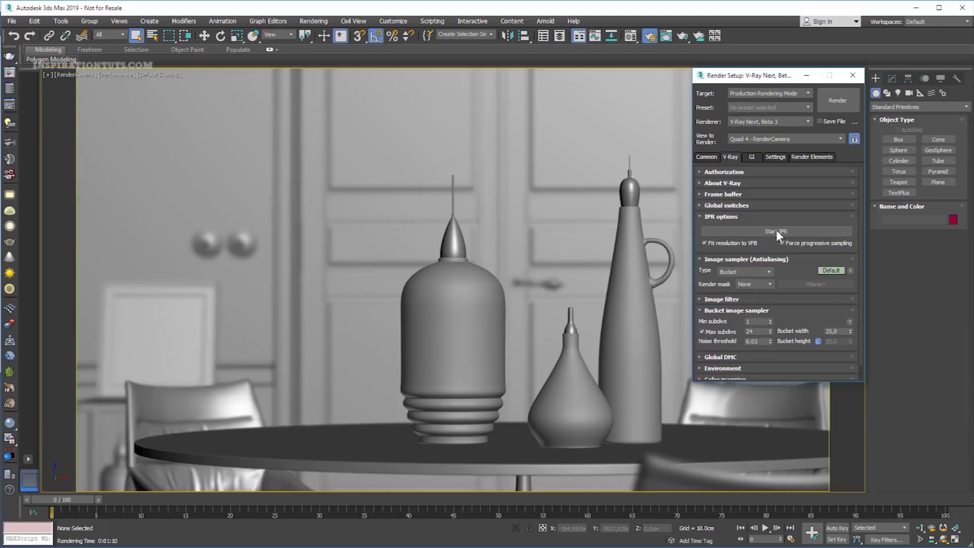
{"action": "left_click", "coordinate": [777, 231]}
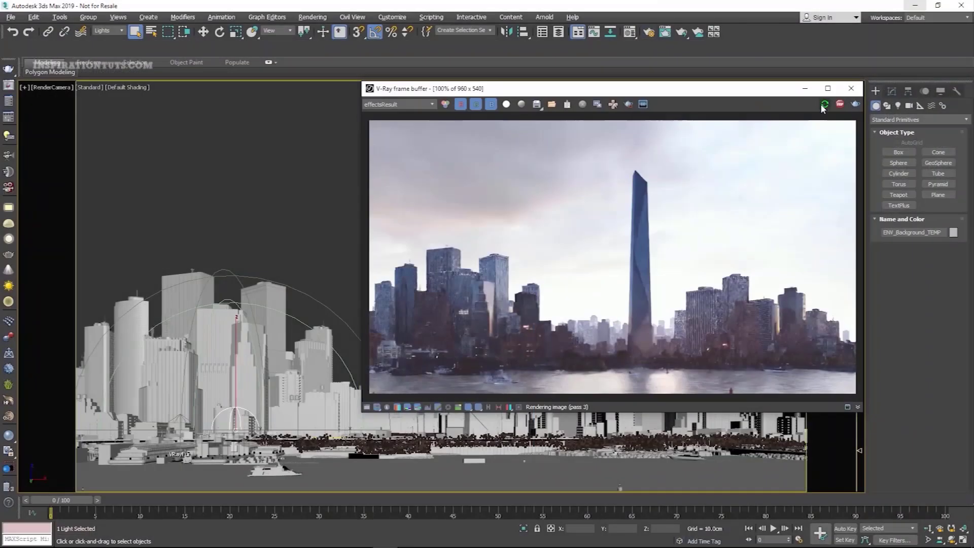
{"action": "left_click_drag", "start_coordinate": [250, 431], "coordinate": [289, 427]}
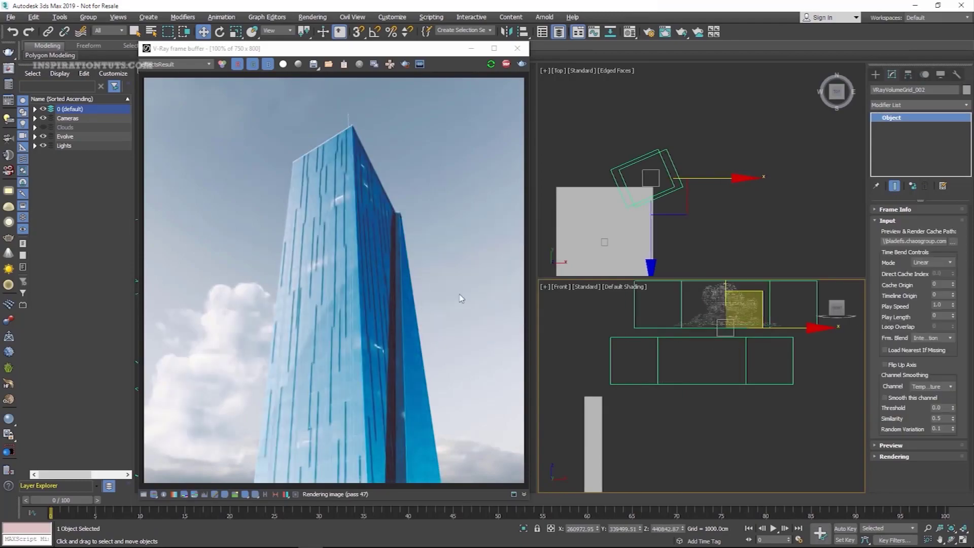
Turn on the Clouds layer and scroll through the 697 VRScans materials.
{"action": "left_click", "coordinate": [43, 128]}
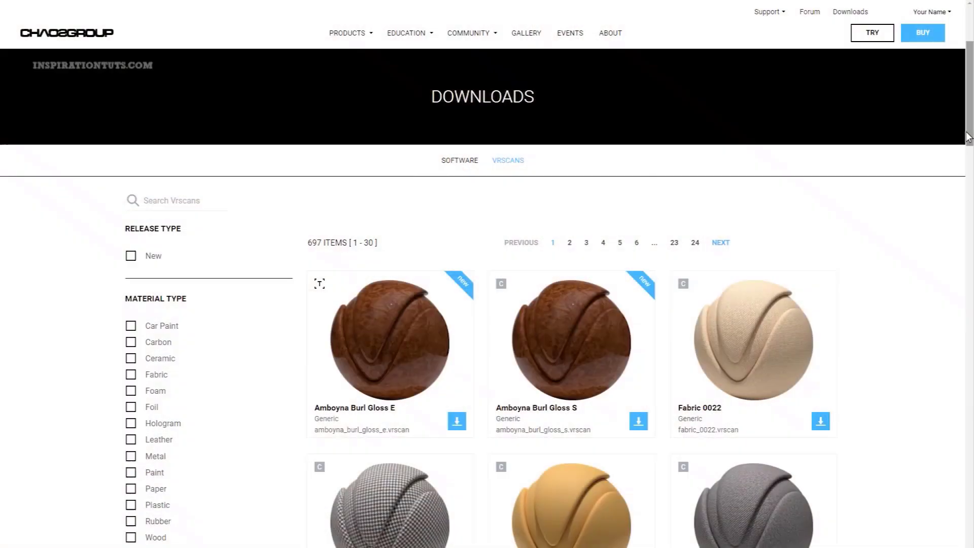
{"action": "scroll", "coordinate": [968, 190], "scroll_direction": "down", "scroll_amount": 6}
{"action": "scroll", "coordinate": [968, 190], "scroll_direction": "down", "scroll_amount": 5}
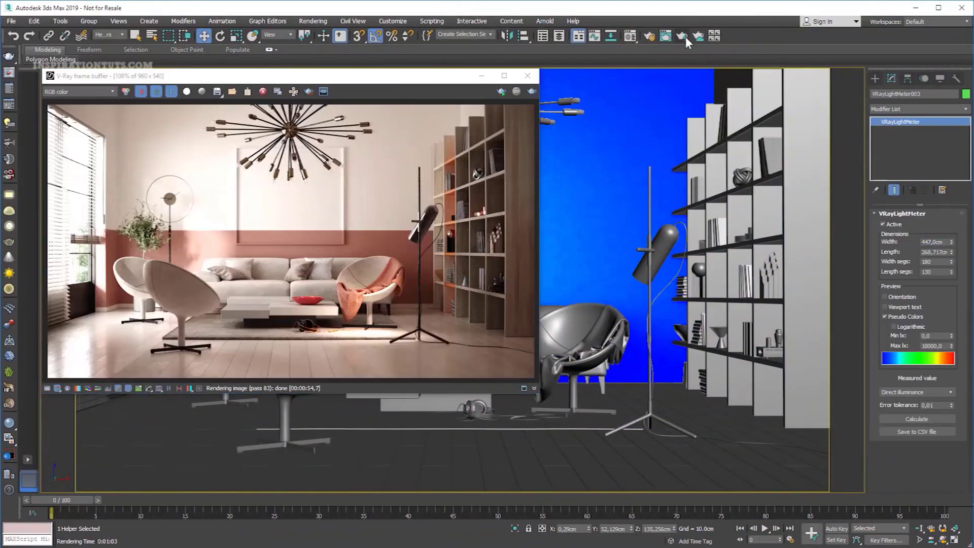
Switch the V-Ray frame buffer to the VRayLightingAnalysis channel and redraw it as a grid overlay.
{"action": "left_click", "coordinate": [78, 91]}
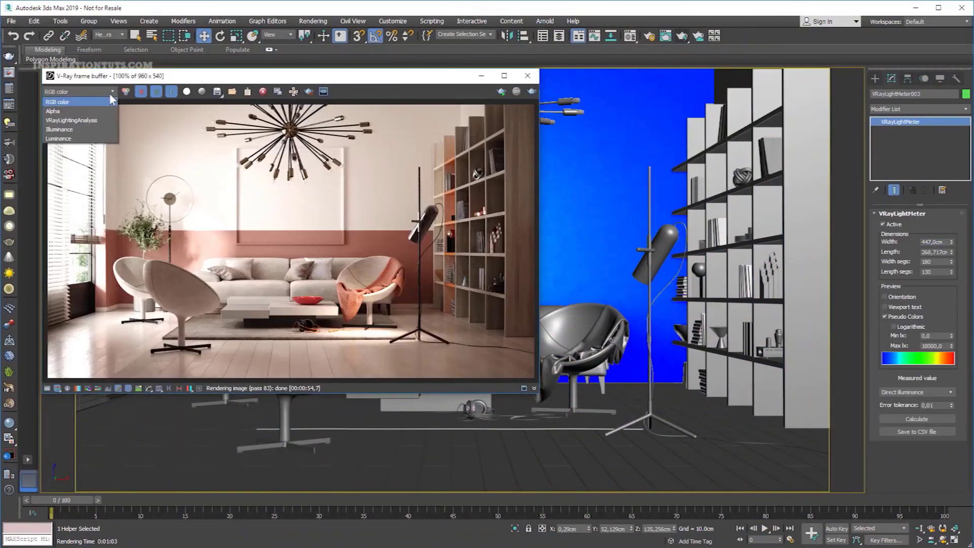
{"action": "left_click", "coordinate": [71, 121]}
{"action": "left_click", "coordinate": [649, 36]}
{"action": "scroll", "coordinate": [863, 349], "scroll_direction": "down", "scroll_amount": 3}
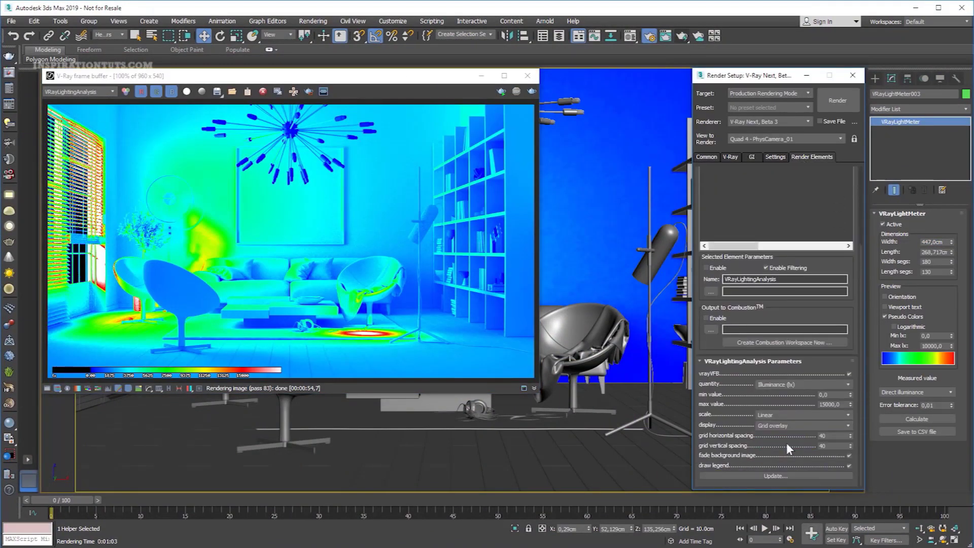
{"action": "left_click", "coordinate": [772, 475]}
{"action": "scroll", "coordinate": [315, 272], "scroll_direction": "up", "scroll_amount": 3}
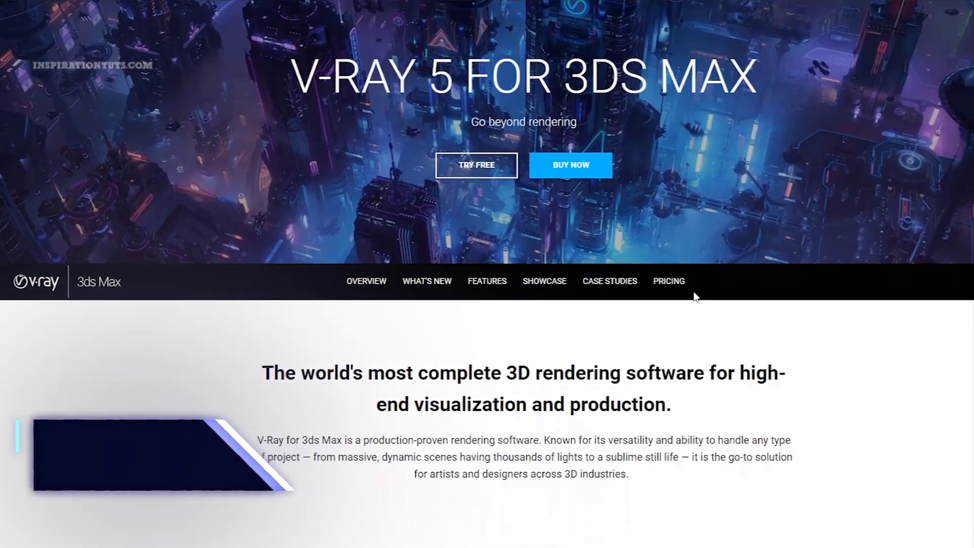
Scroll the V-Ray for 3ds Max page down to Pricing and show the commercial plans.
{"action": "scroll", "coordinate": [693, 291], "scroll_direction": "down", "scroll_amount": 5}
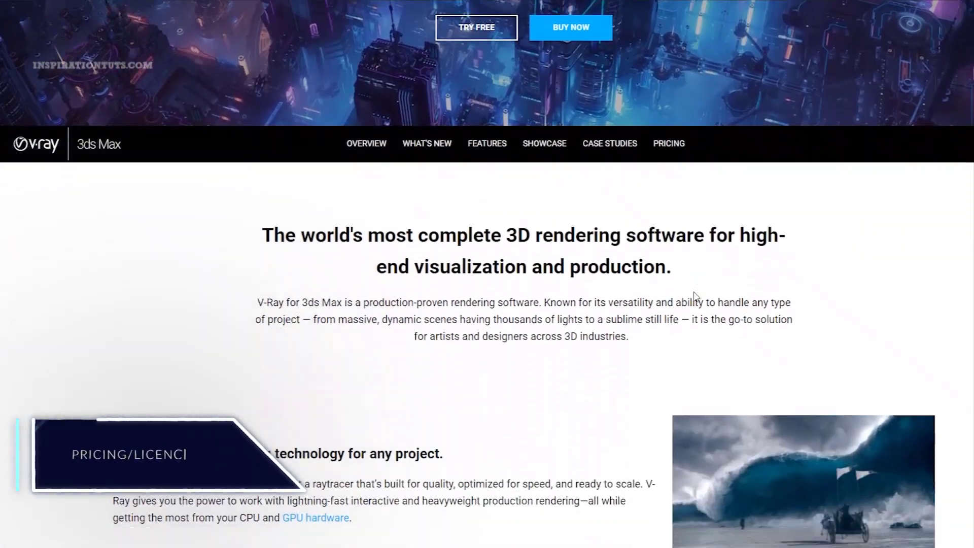
{"action": "scroll", "coordinate": [693, 291], "scroll_direction": "down", "scroll_amount": 13}
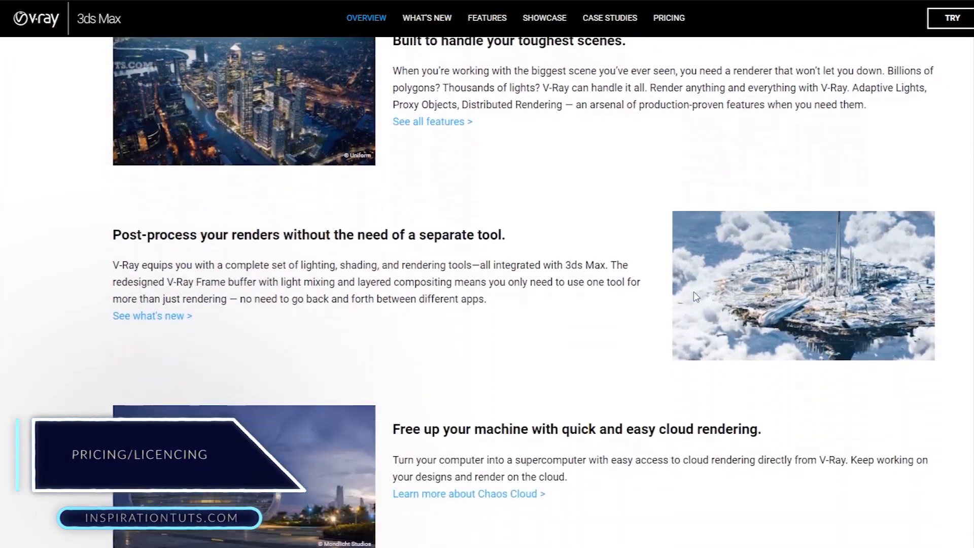
{"action": "scroll", "coordinate": [694, 294], "scroll_direction": "down", "scroll_amount": 15}
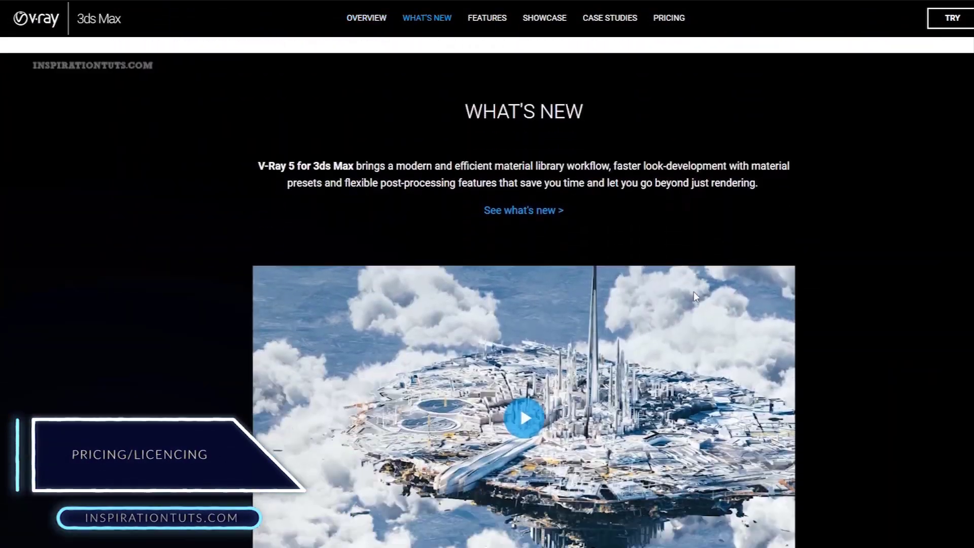
{"action": "scroll", "coordinate": [693, 291], "scroll_direction": "down", "scroll_amount": 15}
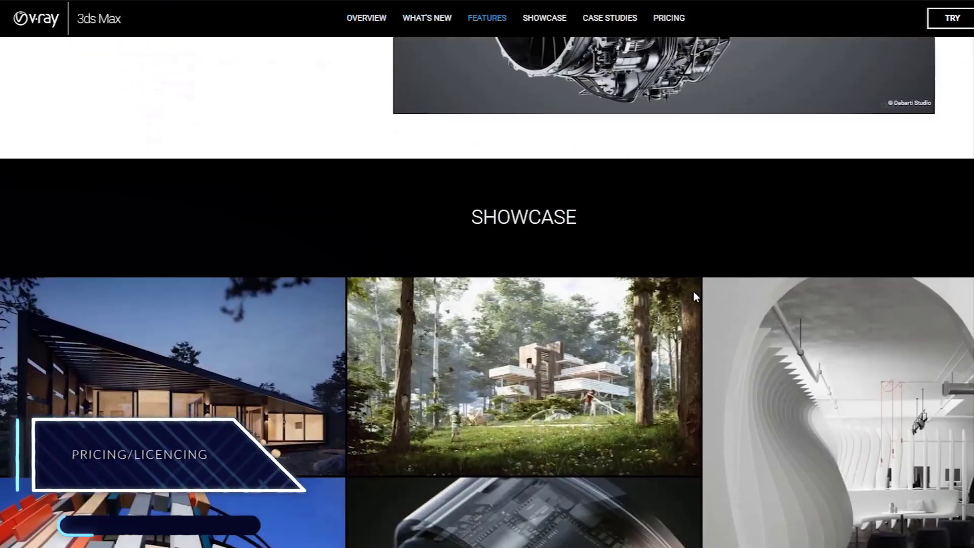
{"action": "scroll", "coordinate": [693, 291], "scroll_direction": "down", "scroll_amount": 12}
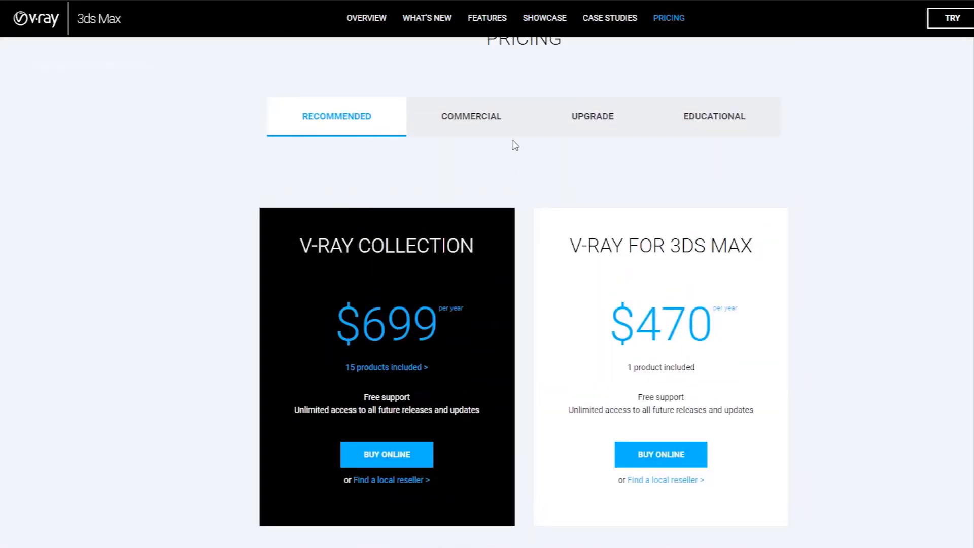
{"action": "left_click", "coordinate": [495, 125]}
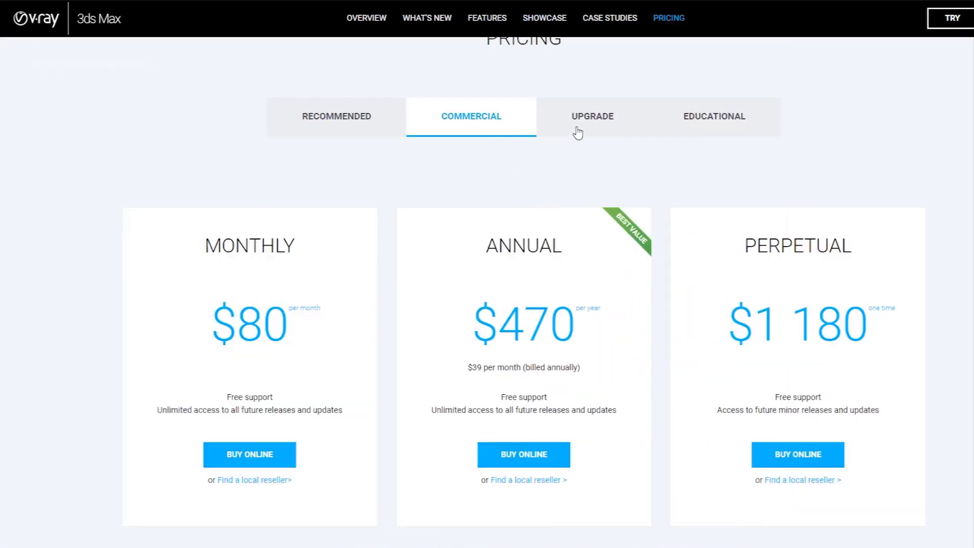
Compare upgrade, educational and recommended plans, then view commercial V-Ray for SketchUp pricing.
{"action": "left_click_drag", "start_coordinate": [586, 124], "coordinate": [590, 125]}
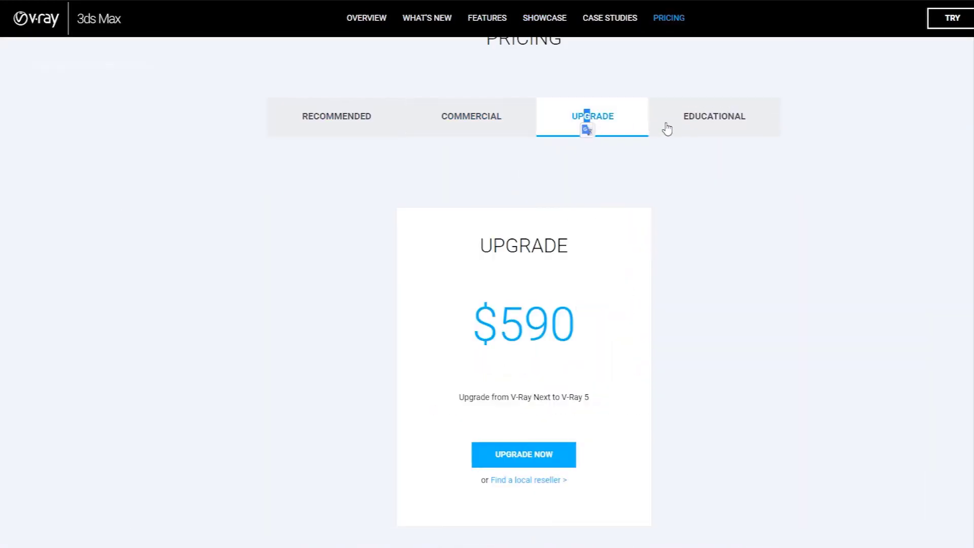
{"action": "left_click", "coordinate": [698, 130]}
{"action": "left_click", "coordinate": [610, 133]}
{"action": "left_click", "coordinate": [670, 135]}
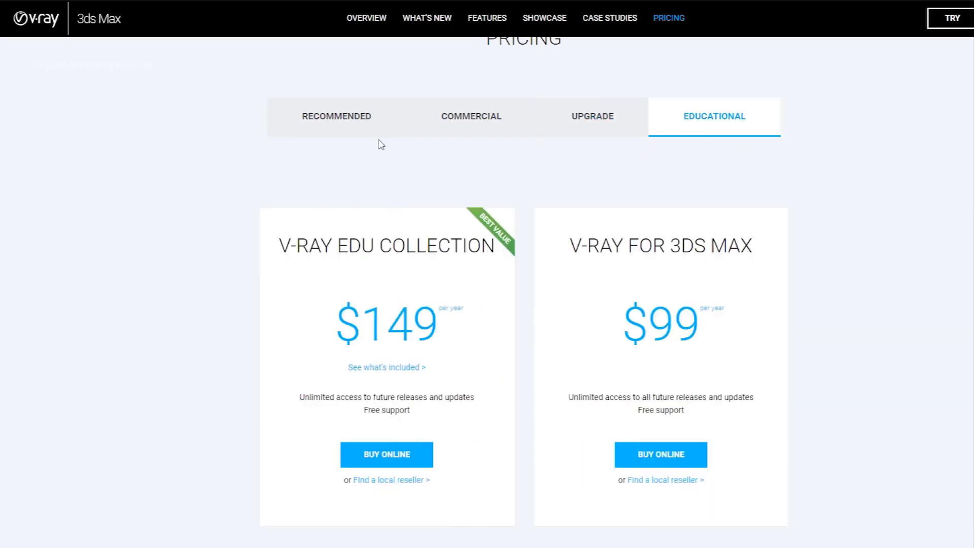
{"action": "left_click", "coordinate": [367, 120]}
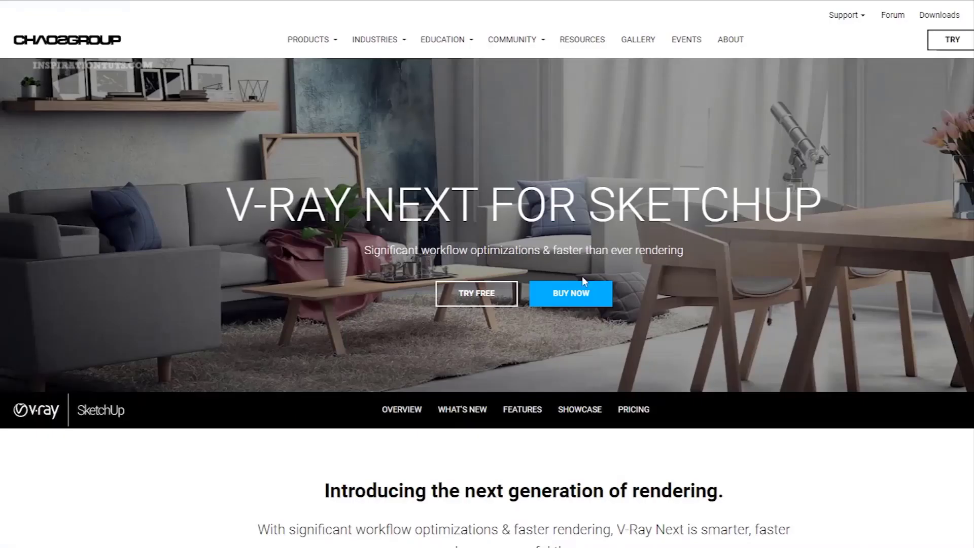
{"action": "scroll", "coordinate": [583, 276], "scroll_direction": "down", "scroll_amount": 20}
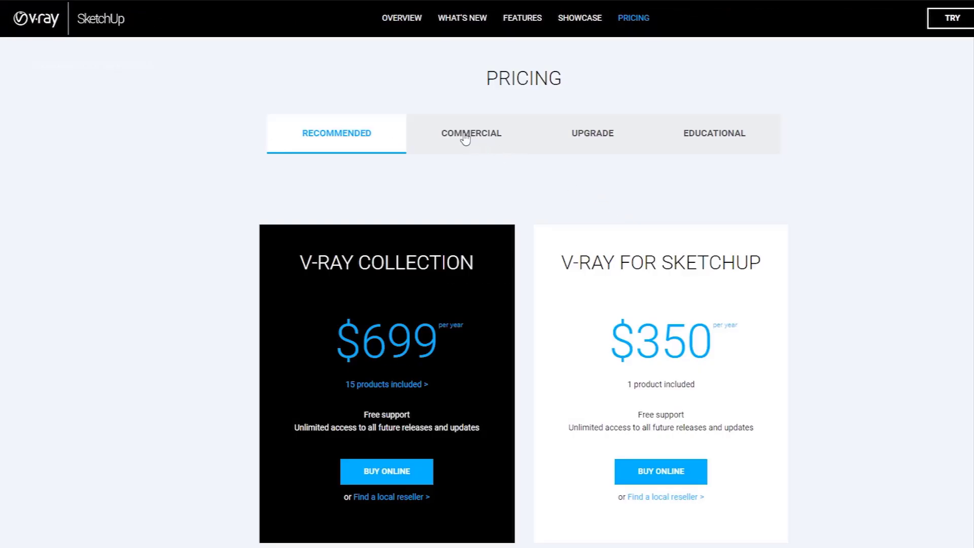
{"action": "left_click", "coordinate": [466, 139]}
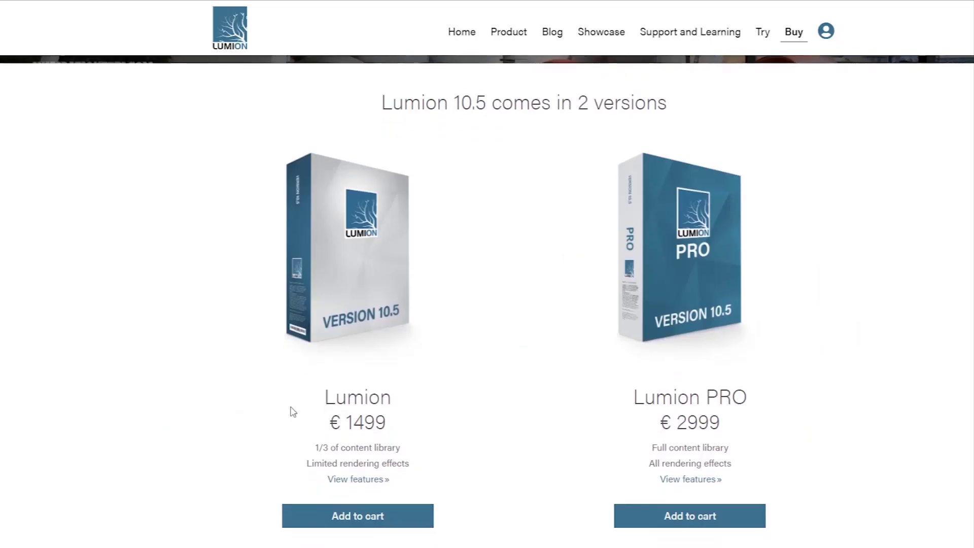
Scroll through Lumion €1499 and Lumion PRO €2999 prices, upgrade and floating-licence details.
{"action": "scroll", "coordinate": [292, 411], "scroll_direction": "down", "scroll_amount": 2}
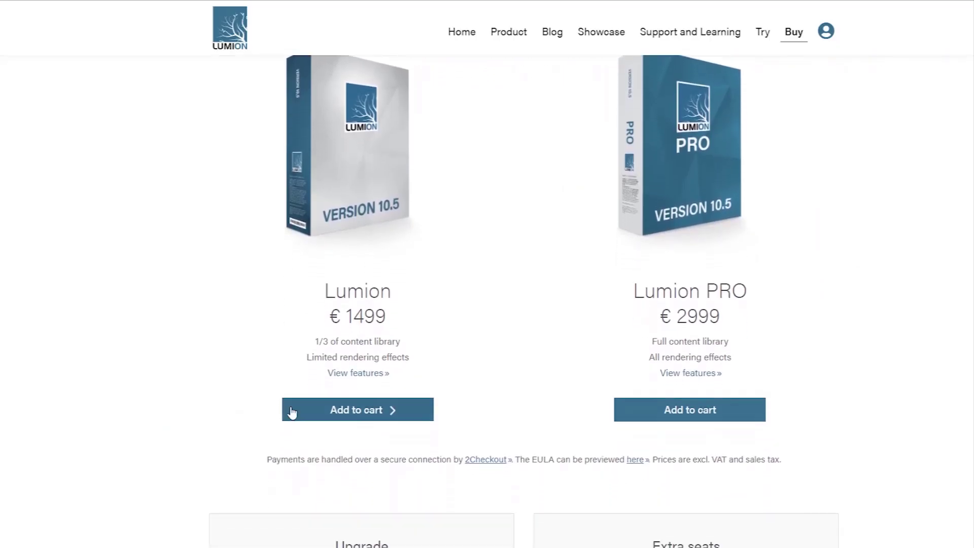
{"action": "scroll", "coordinate": [292, 411], "scroll_direction": "down", "scroll_amount": 4}
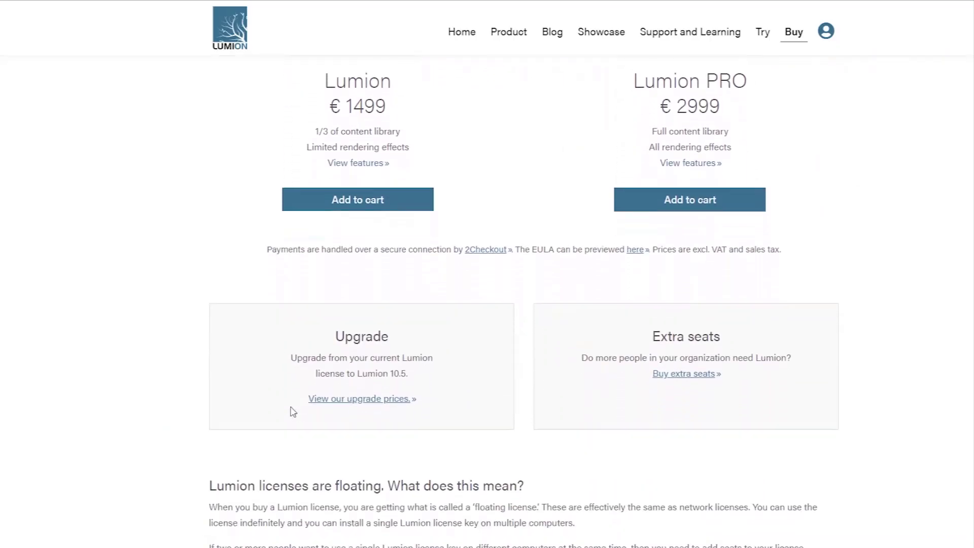
{"action": "scroll", "coordinate": [293, 411], "scroll_direction": "down", "scroll_amount": 4}
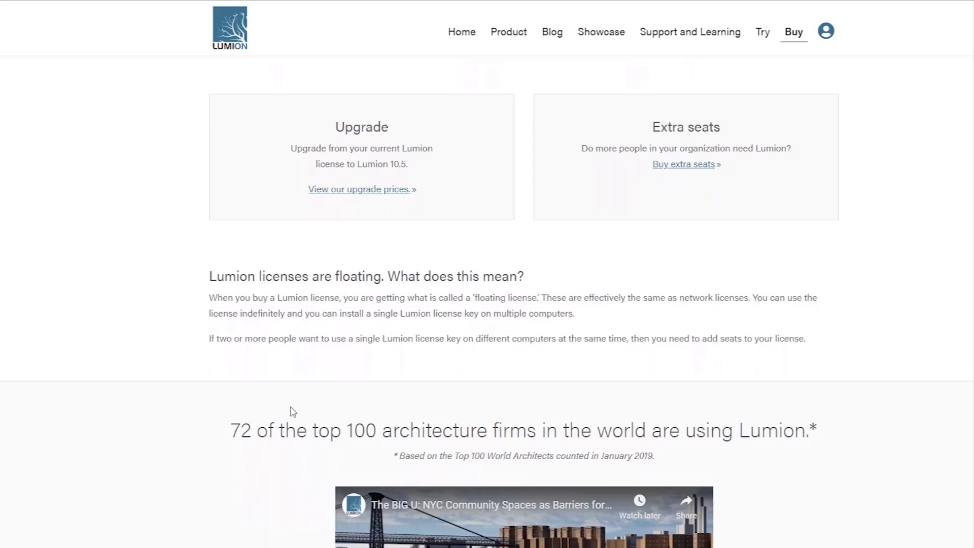
{"action": "scroll", "coordinate": [292, 411], "scroll_direction": "down", "scroll_amount": 3}
{"action": "scroll", "coordinate": [292, 412], "scroll_direction": "up", "scroll_amount": 8}
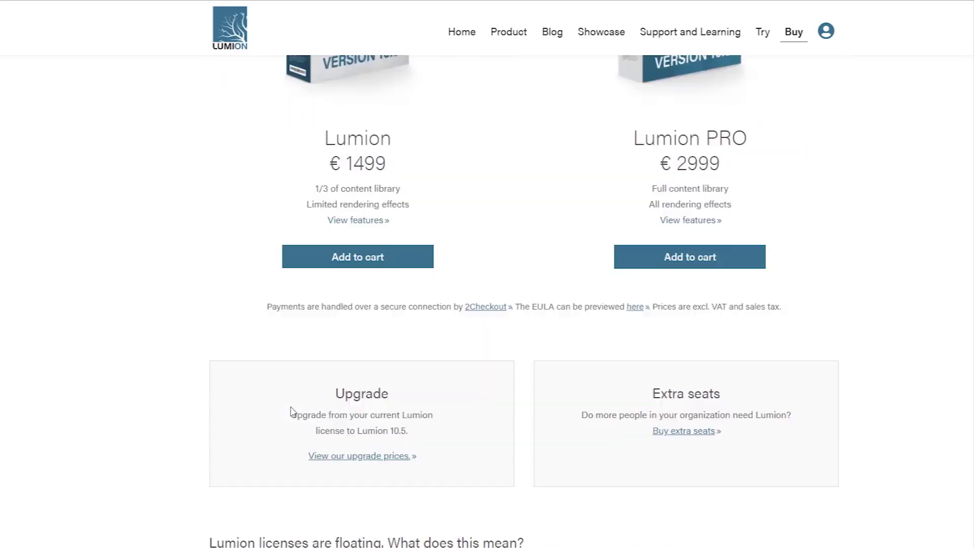
{"action": "scroll", "coordinate": [395, 371], "scroll_direction": "up", "scroll_amount": 2}
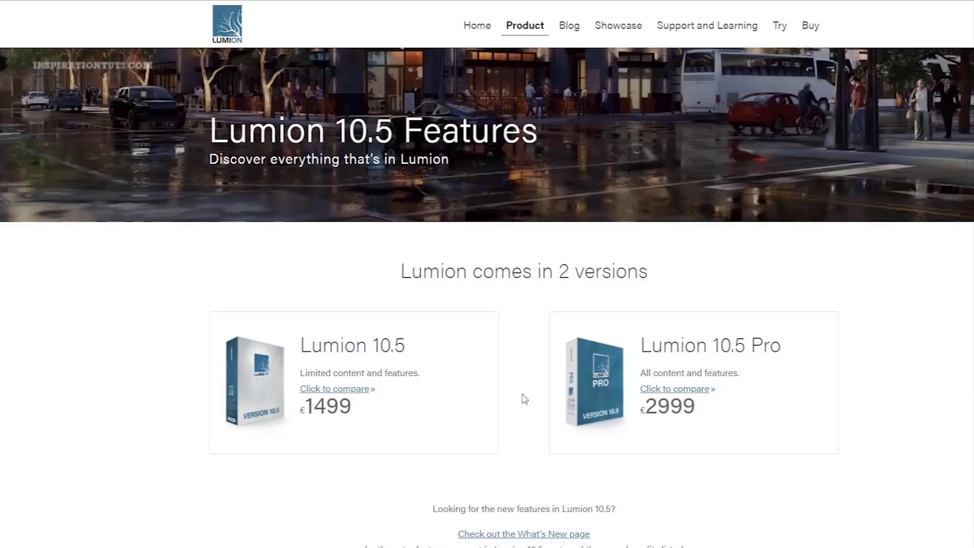
{"action": "scroll", "coordinate": [523, 405], "scroll_direction": "down", "scroll_amount": 3}
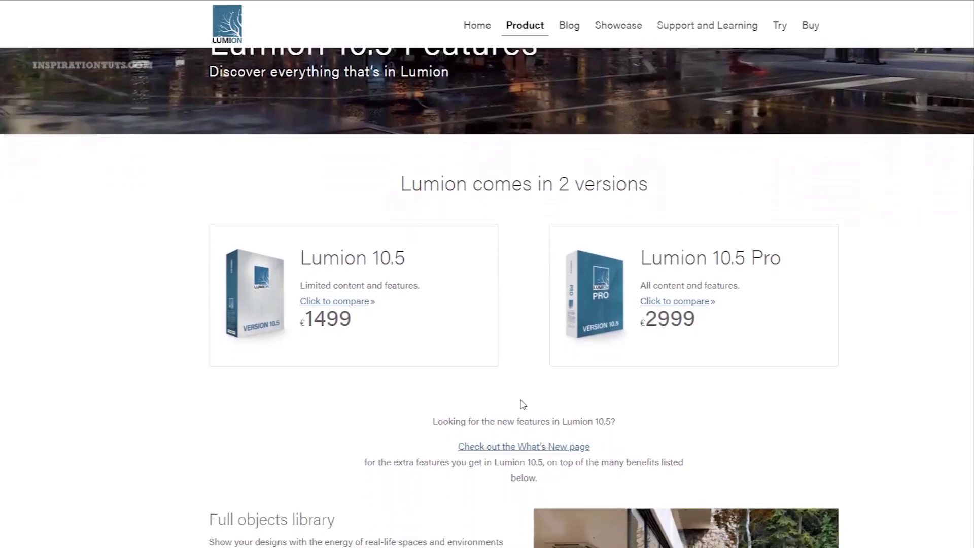
{"action": "scroll", "coordinate": [524, 405], "scroll_direction": "down", "scroll_amount": 5}
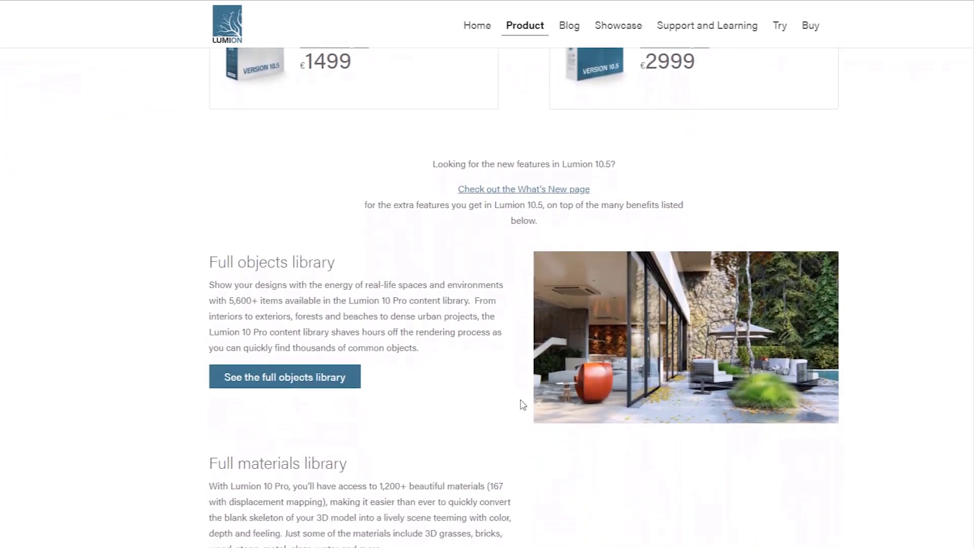
{"action": "scroll", "coordinate": [523, 404], "scroll_direction": "down", "scroll_amount": 5}
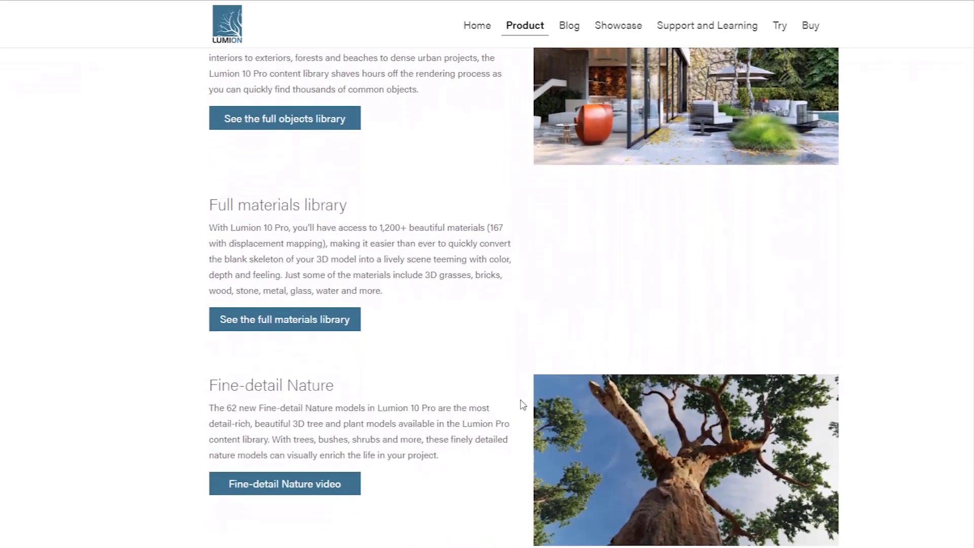